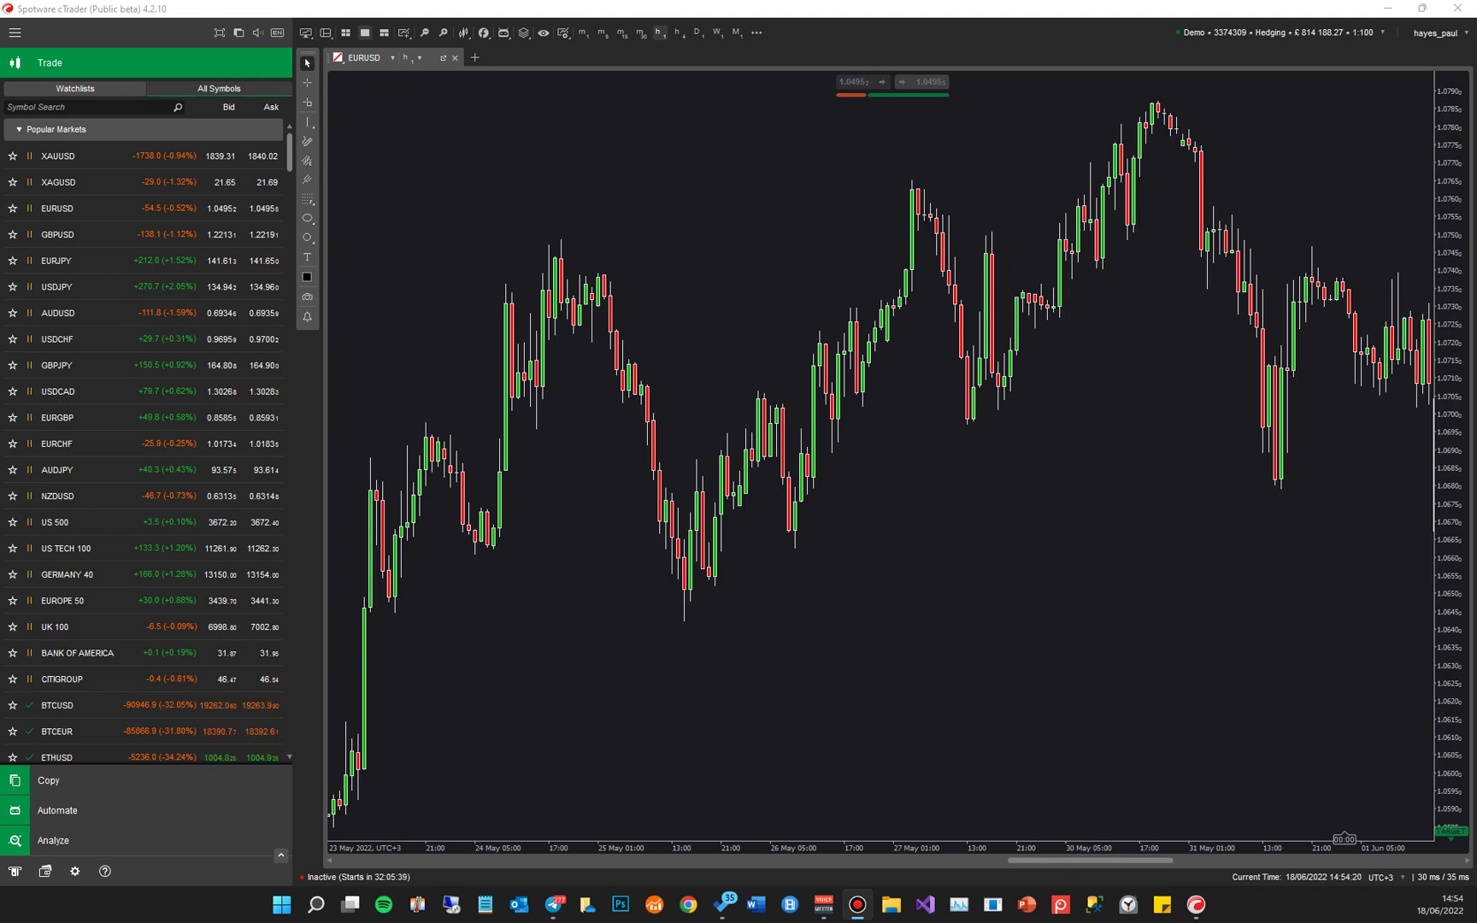
Open the Automate section and review the Sample RSI cBot's source code and the list of sample indicators
click(69, 817)
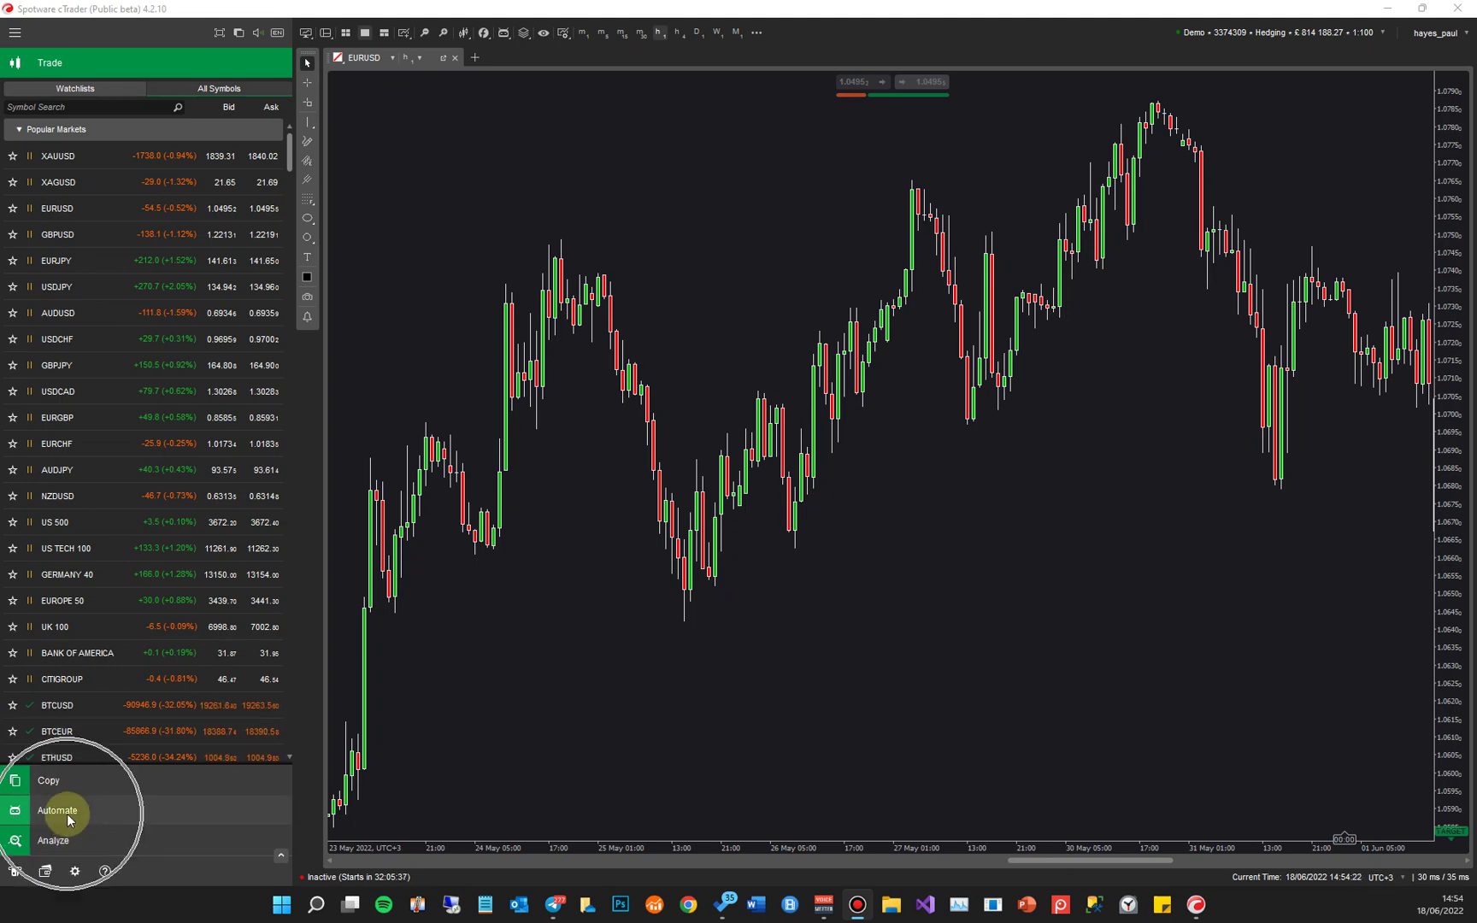
click(75, 841)
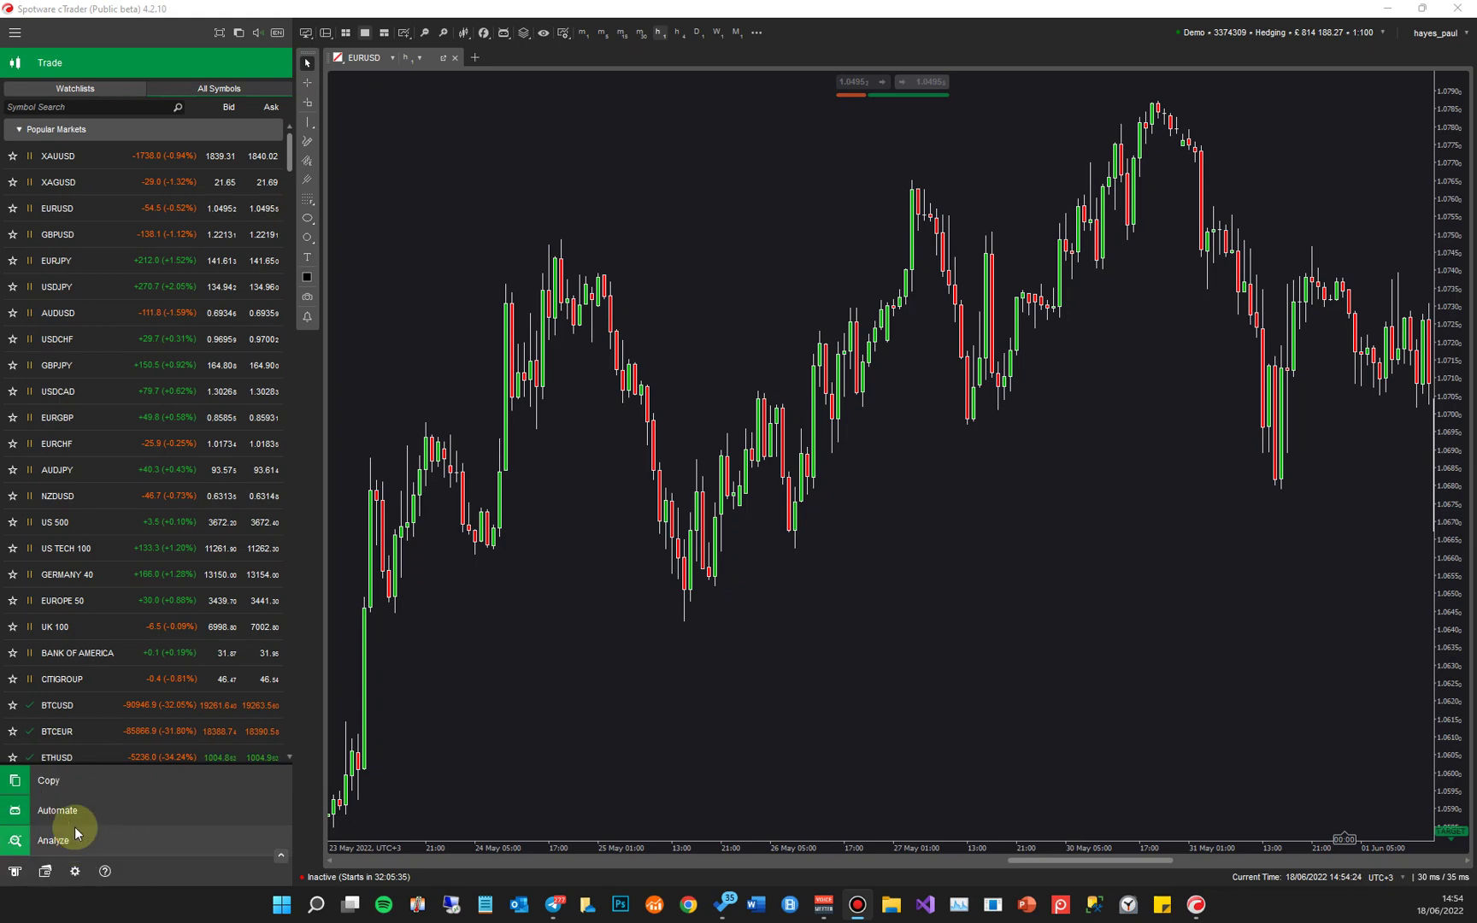
click(68, 812)
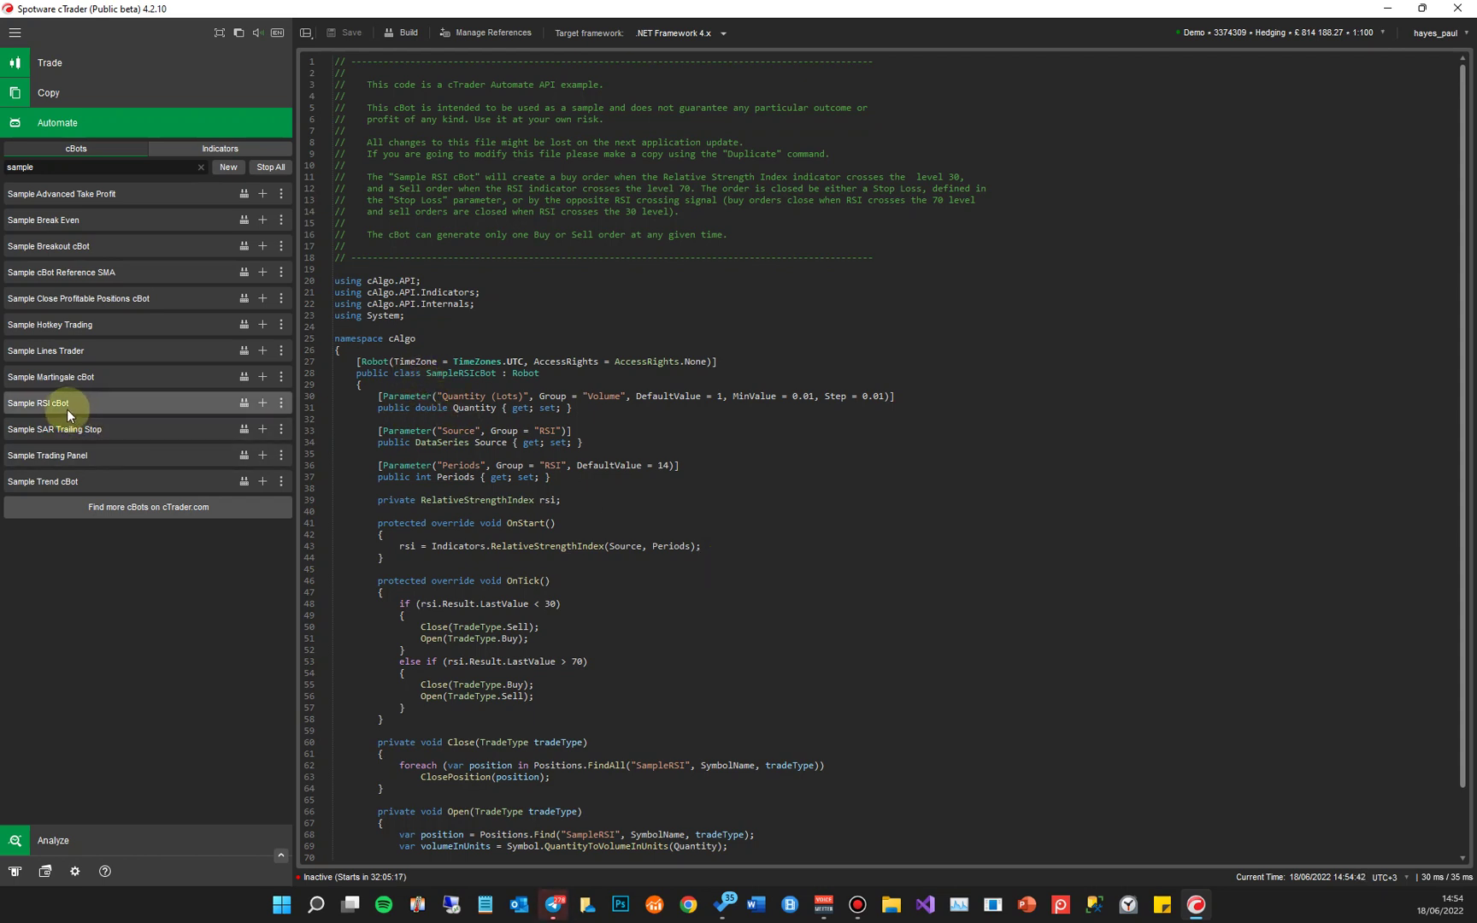
scroll(785, 485, down, 2)
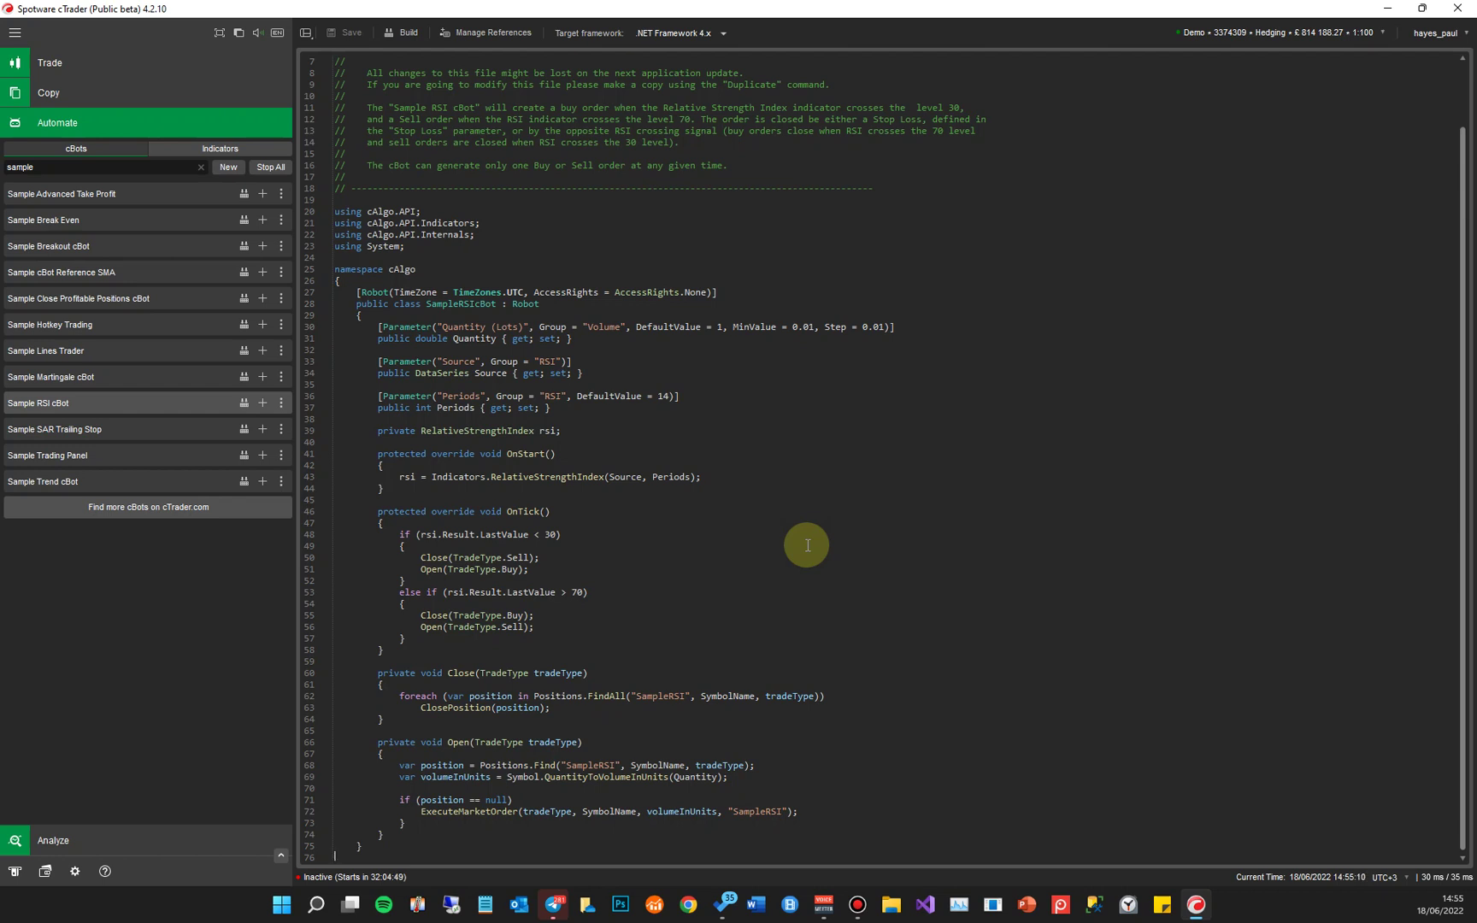
click(223, 148)
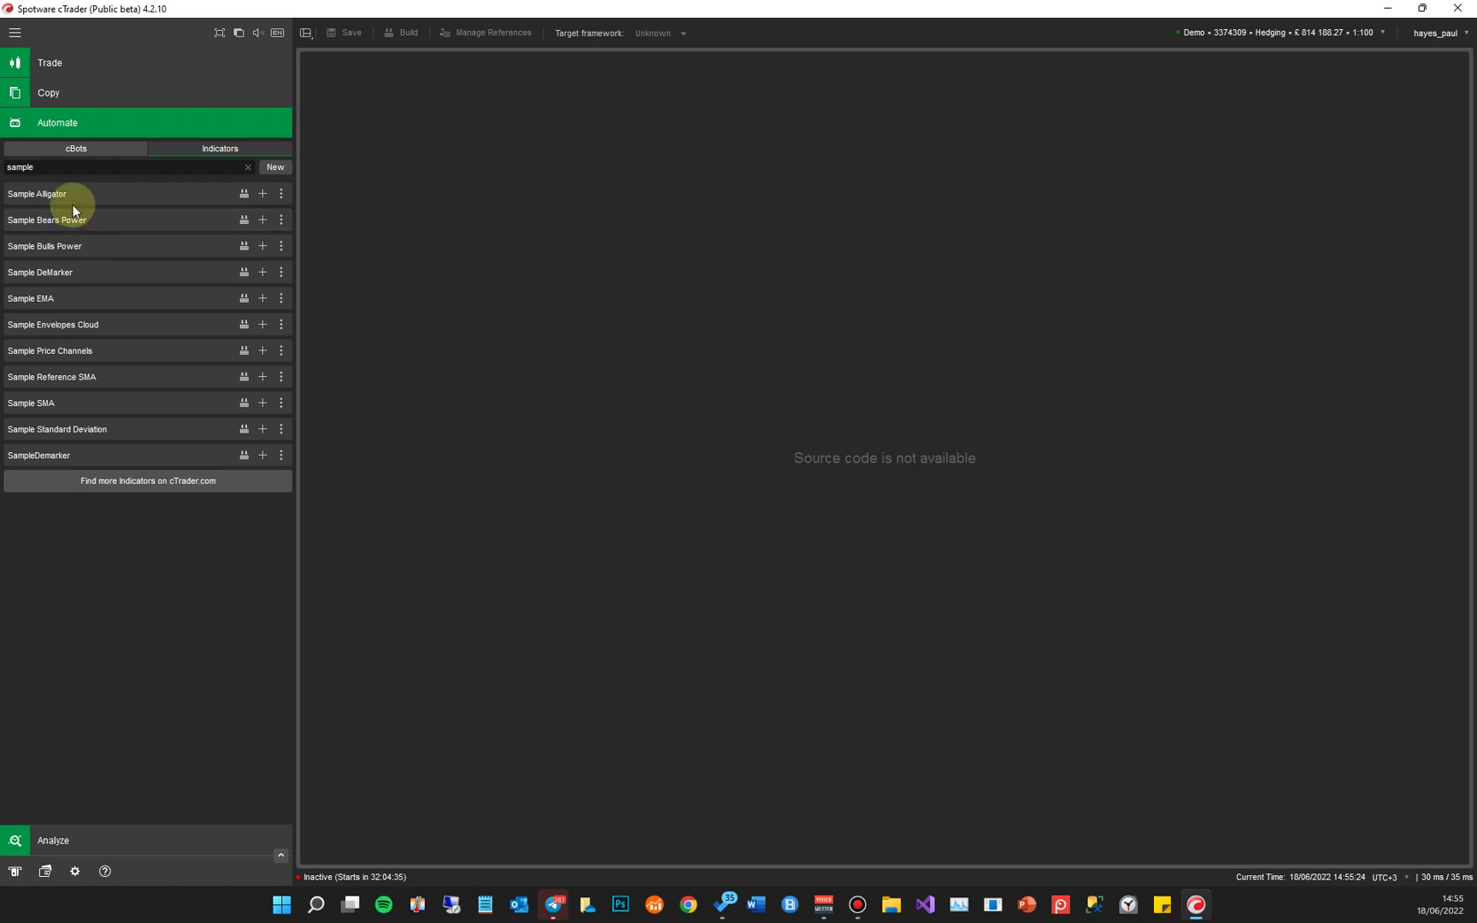
click(77, 149)
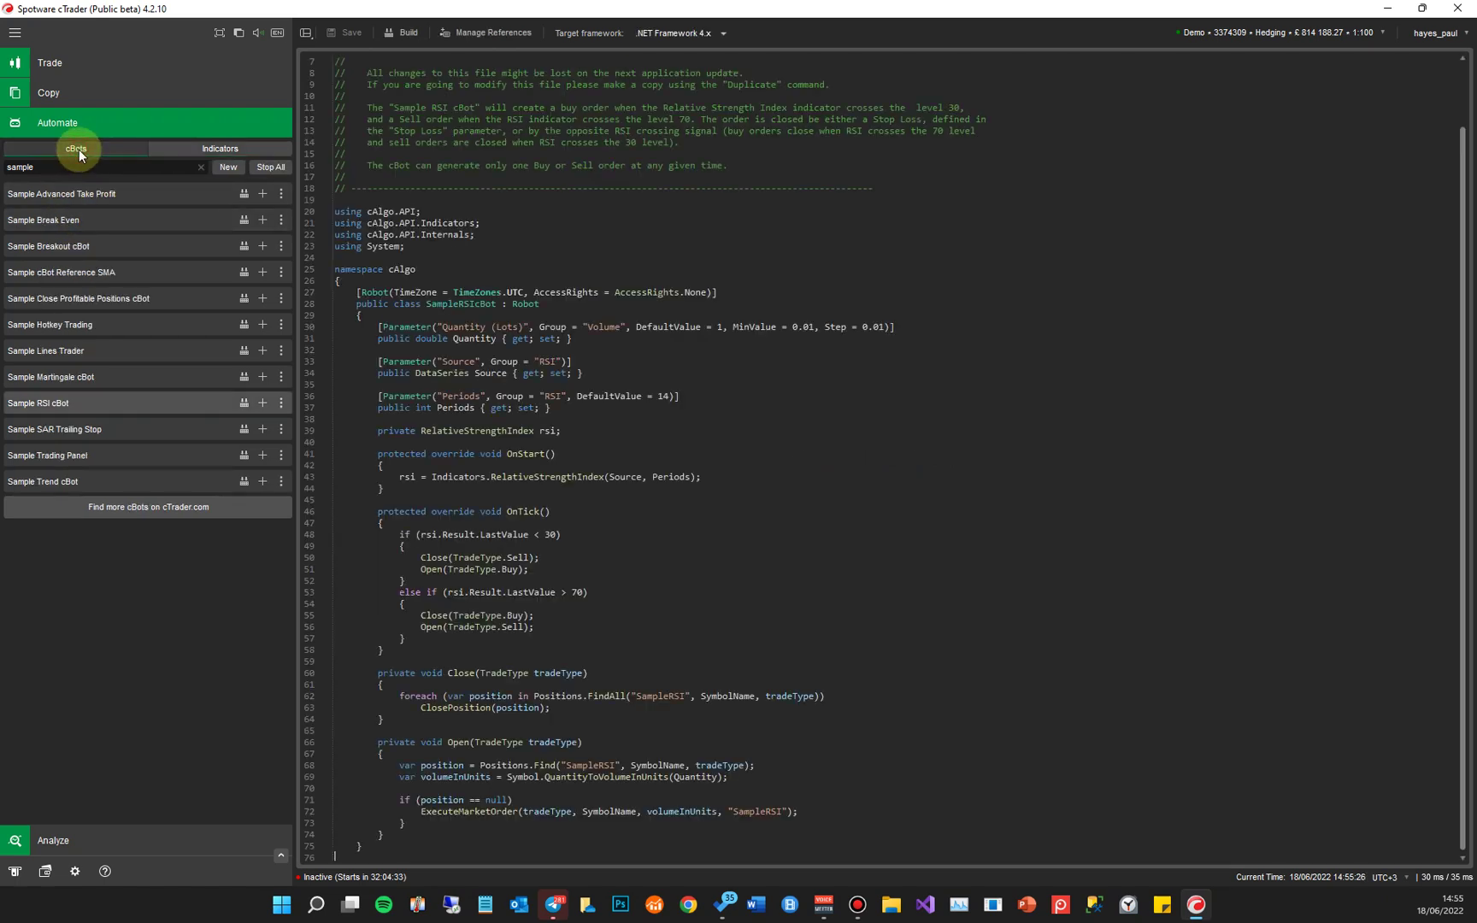
Add a EURUSD instance to the Sample RSI cBot
click(263, 404)
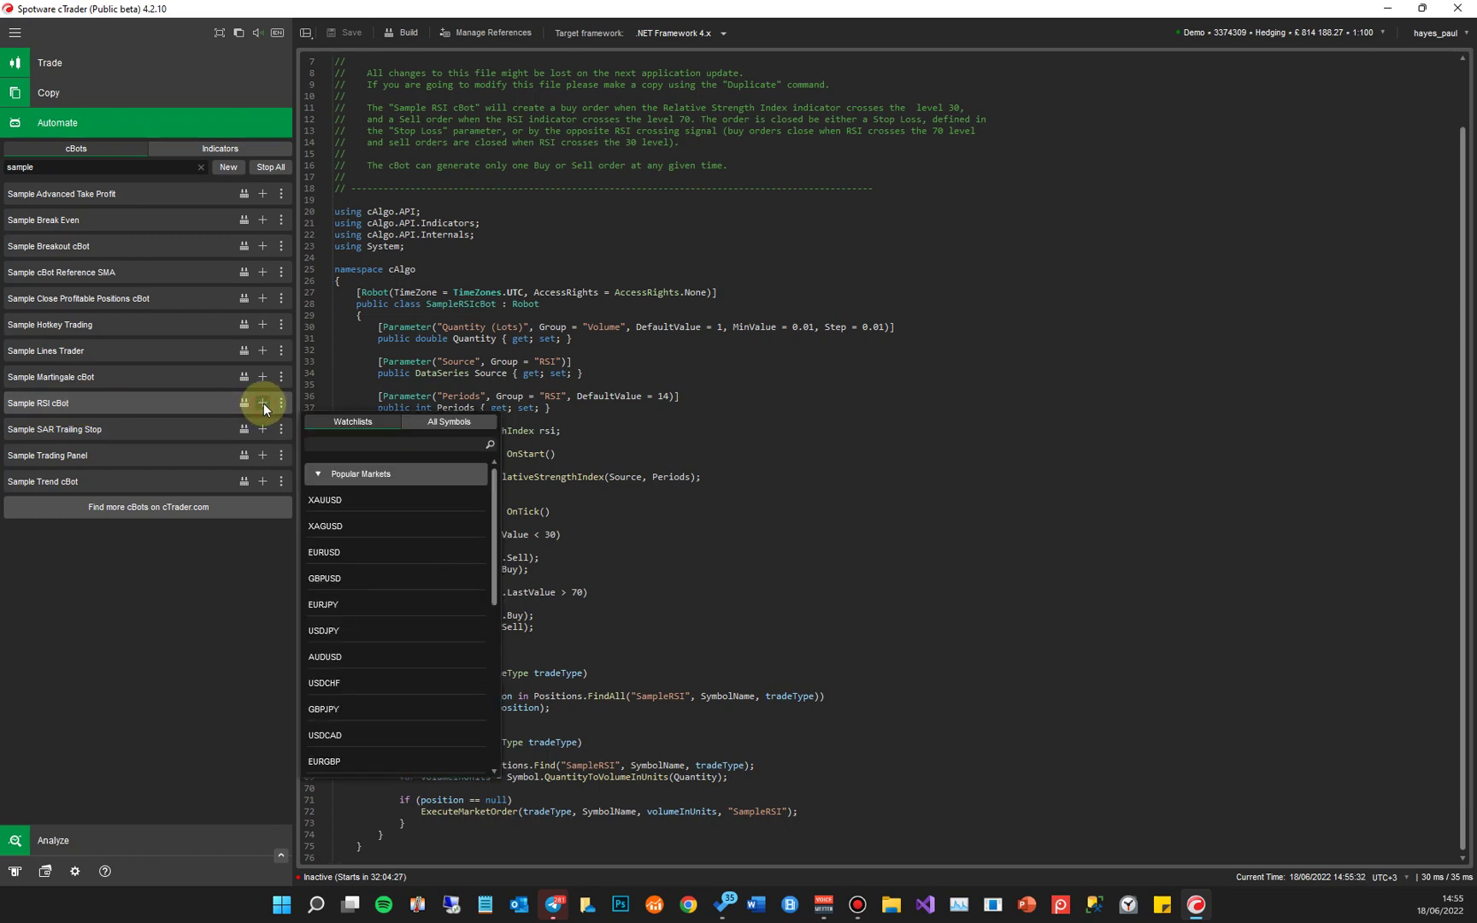
click(323, 553)
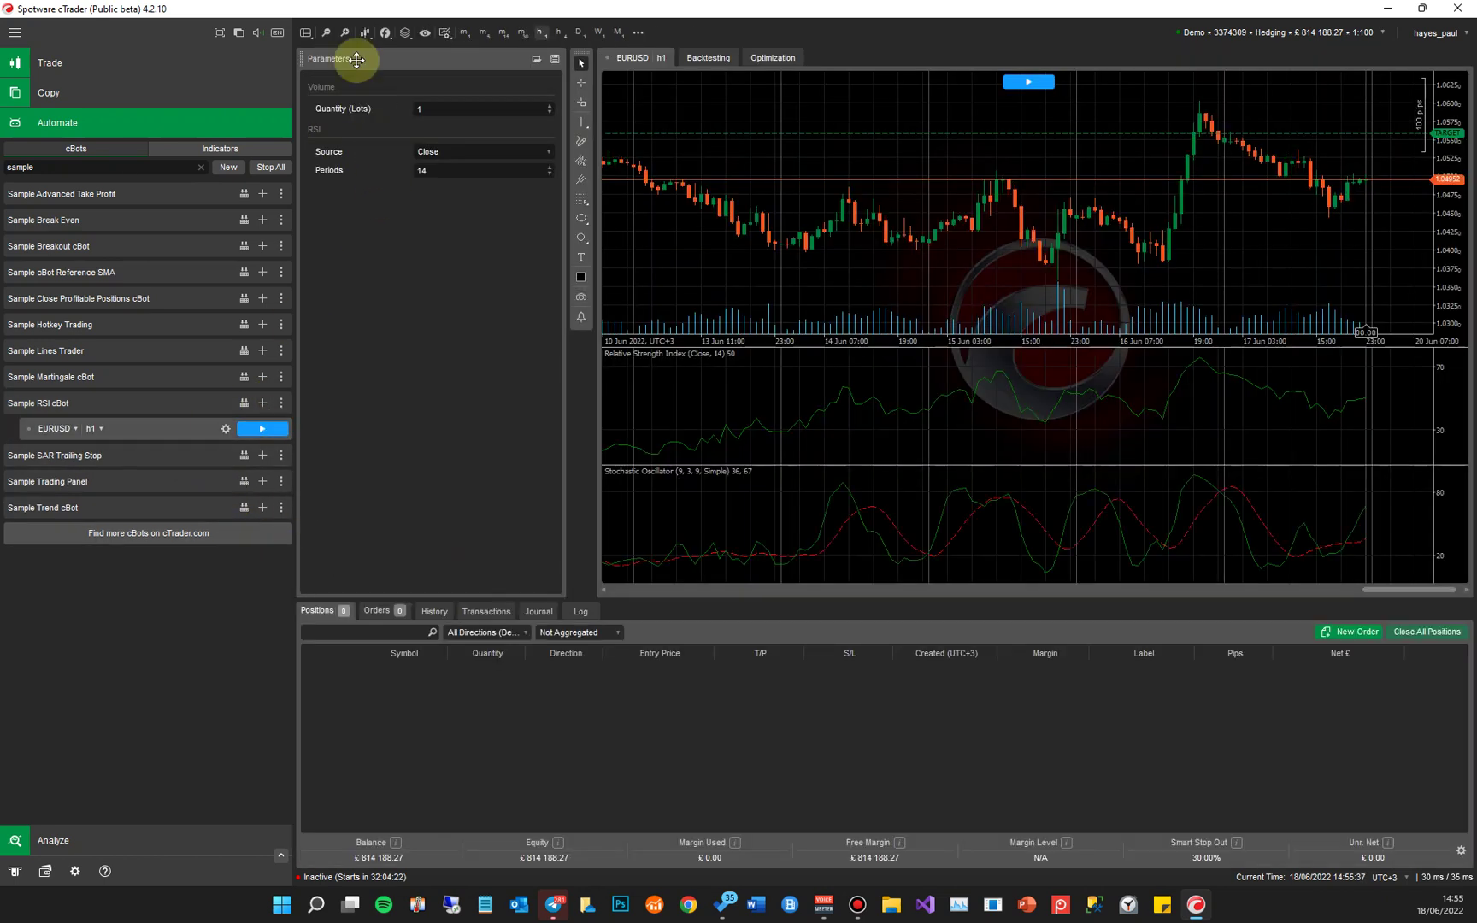
Switch the Tradewatch and Parameters panels off and back on in the layout options
click(305, 33)
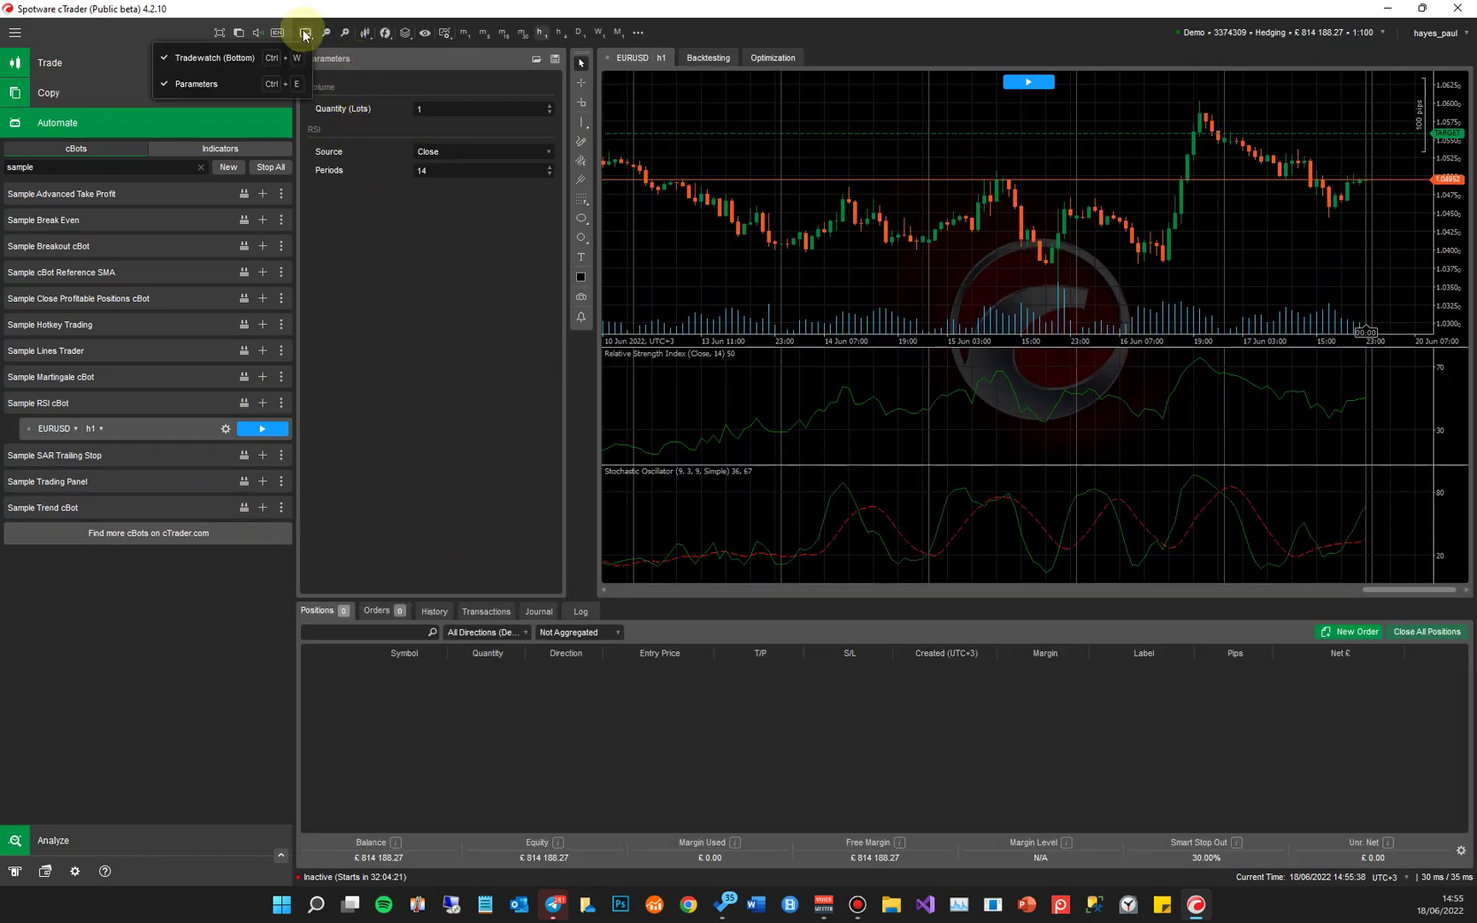
click(224, 56)
click(203, 86)
click(202, 85)
click(205, 57)
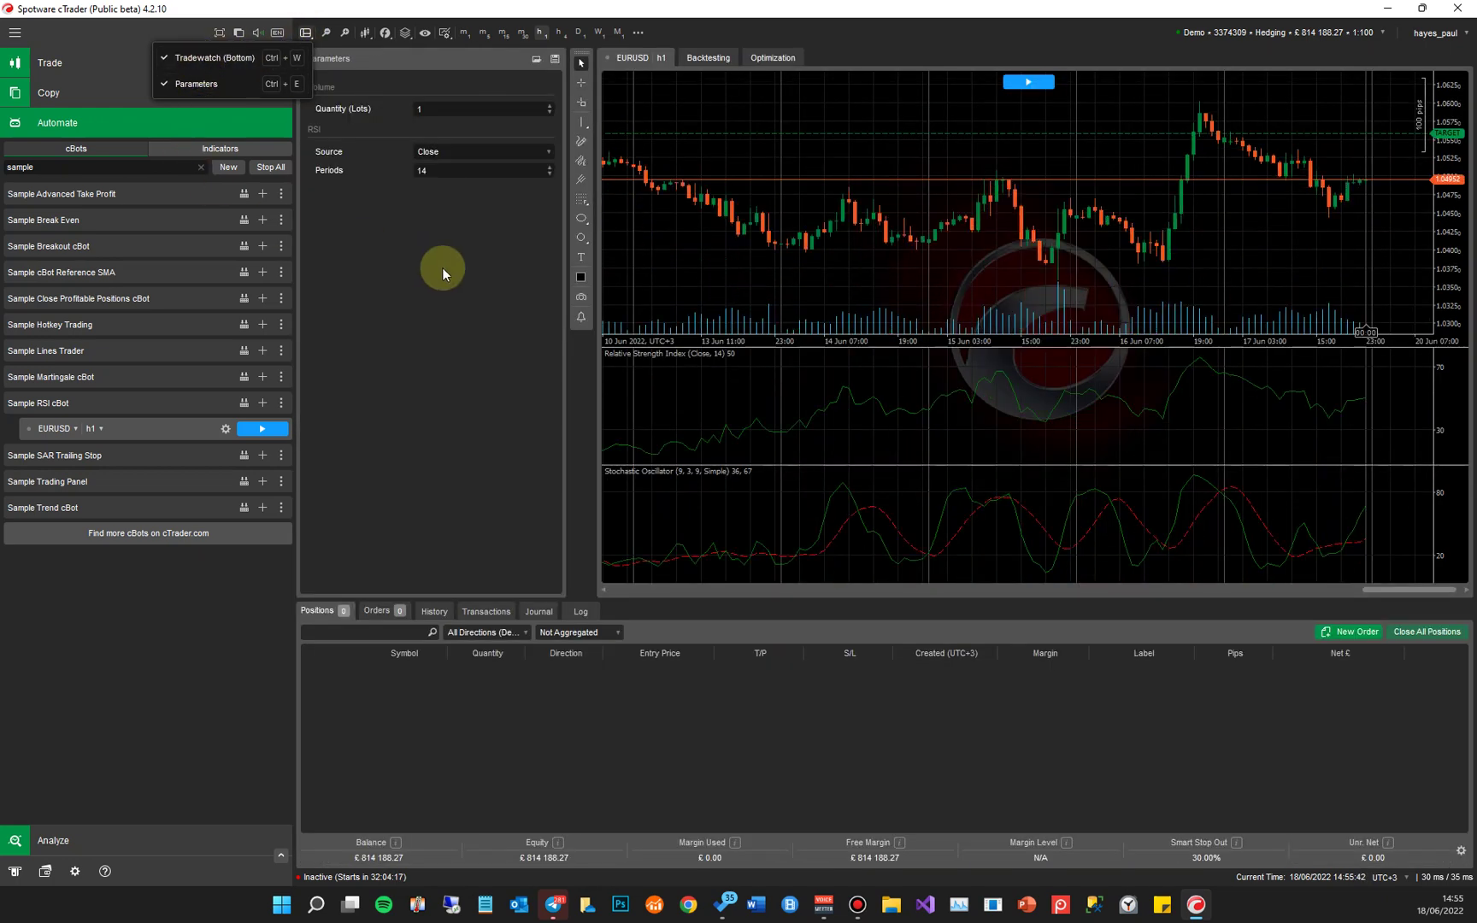
click(443, 108)
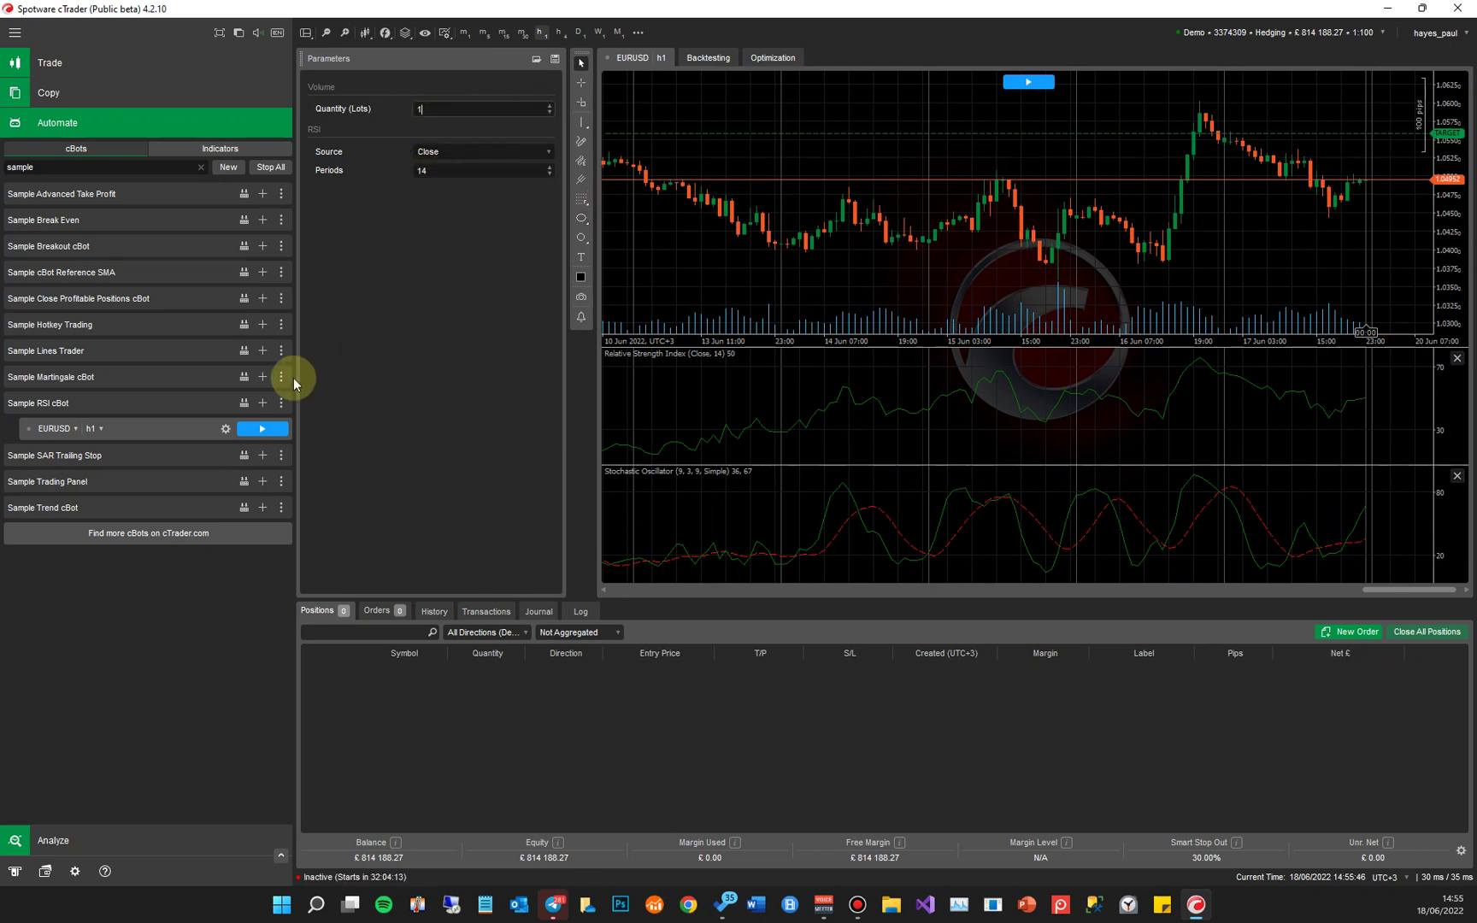
Start the EURUSD instance of the Sample RSI cBot, check its log, and stop it again
click(265, 427)
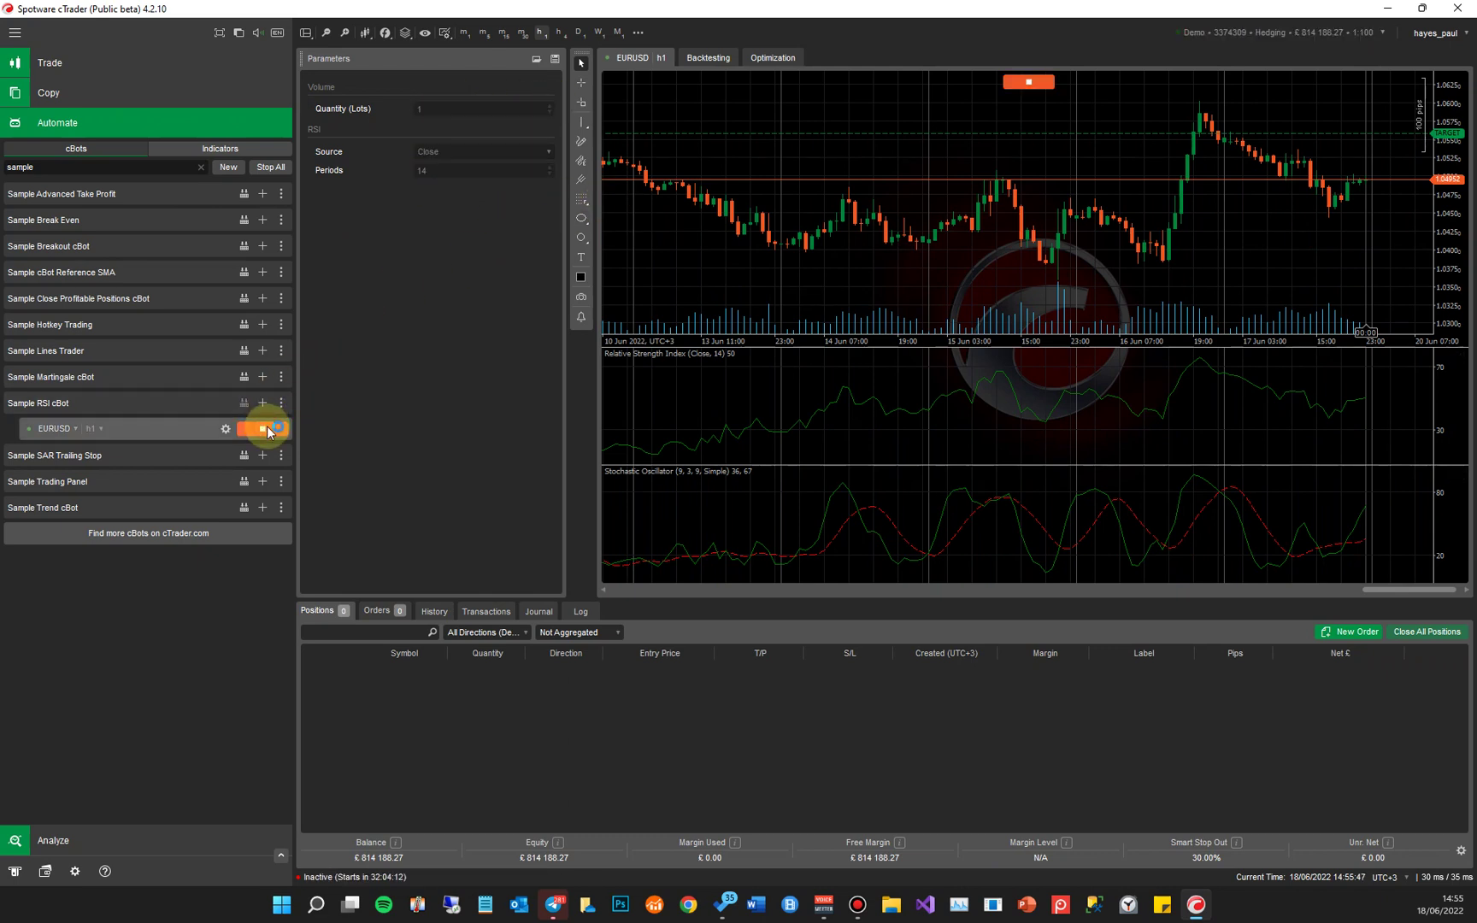
click(598, 620)
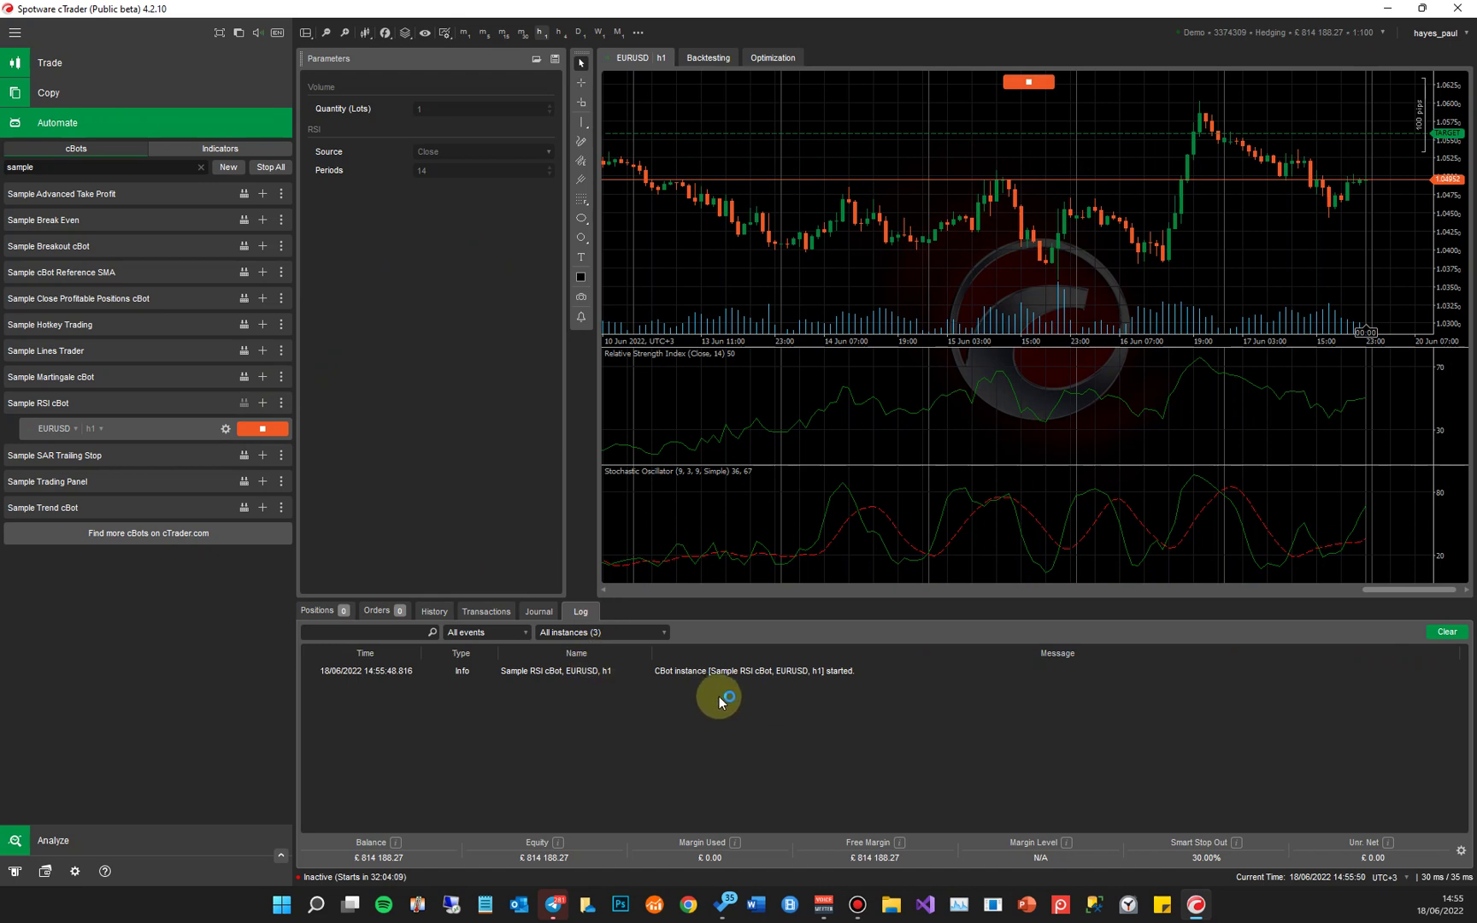
click(272, 429)
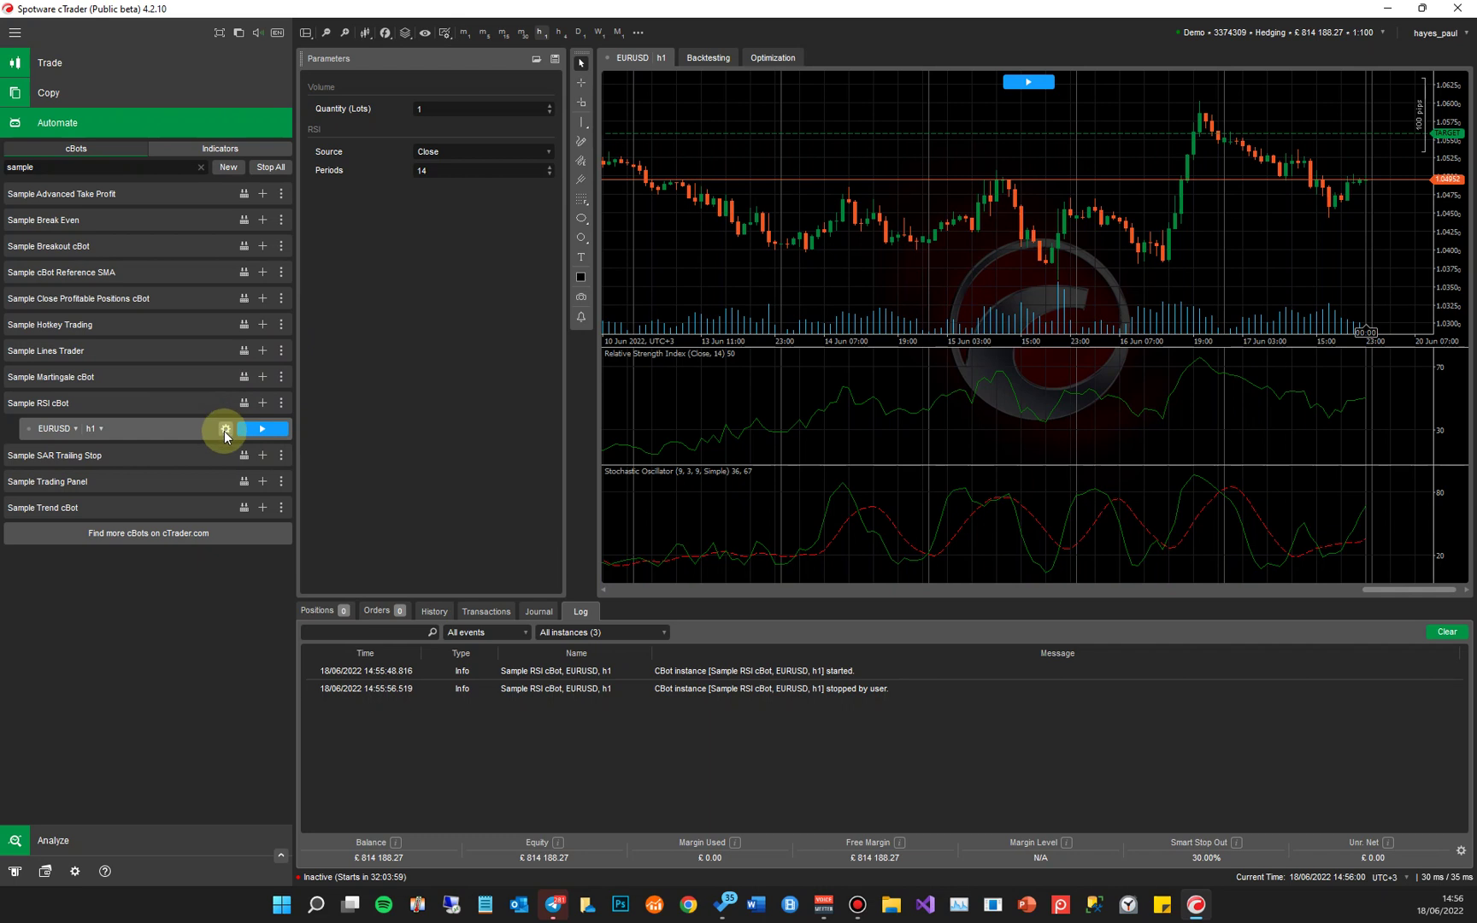
Add a GBPUSD instance to the Sample RSI cBot, then run and stop it
click(265, 403)
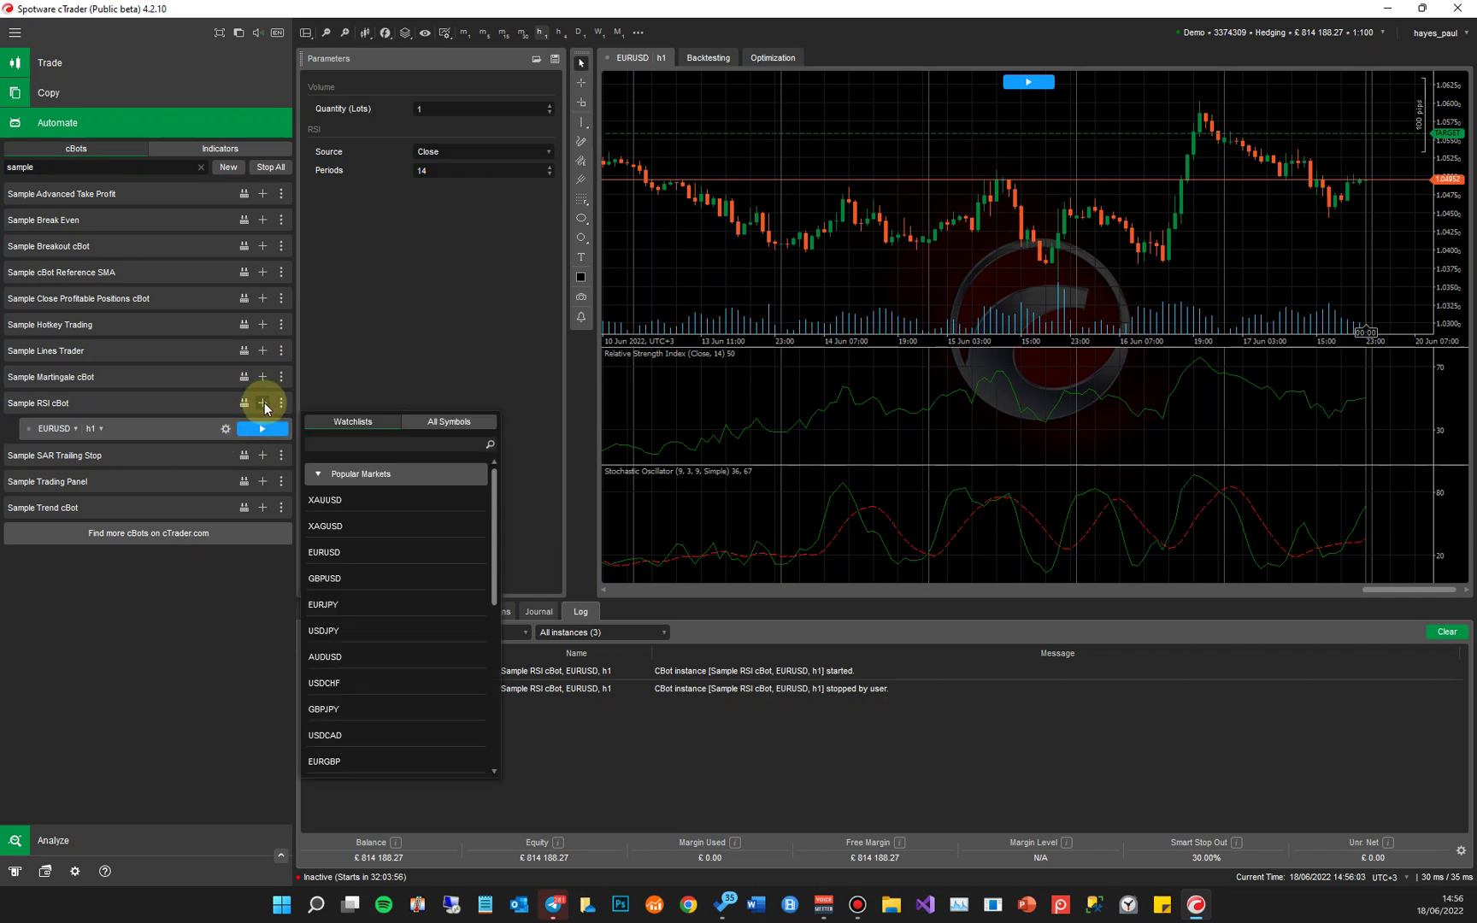
click(330, 578)
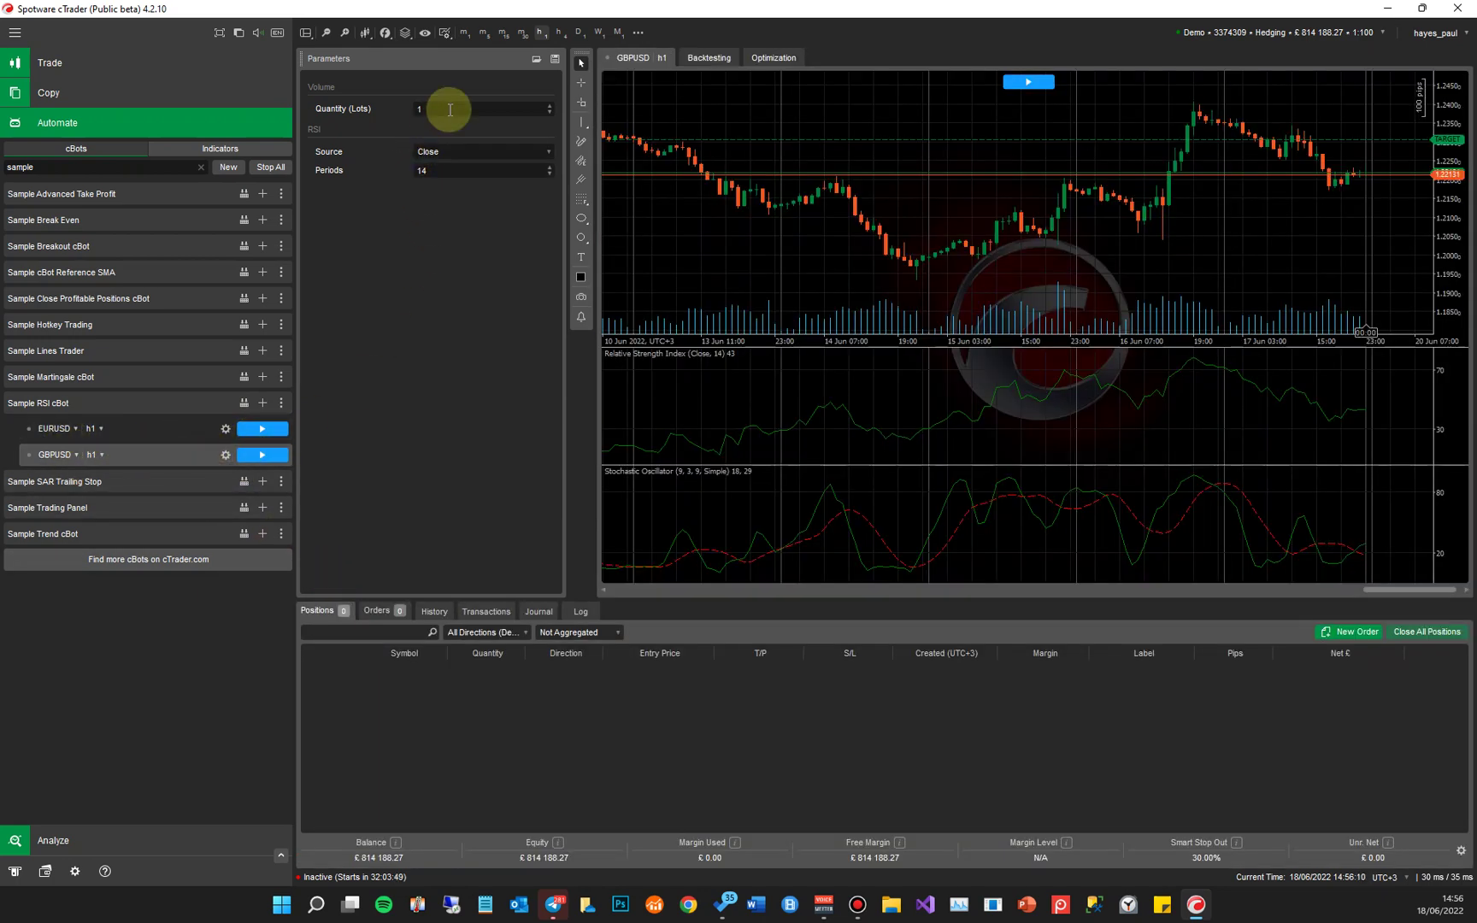
click(262, 455)
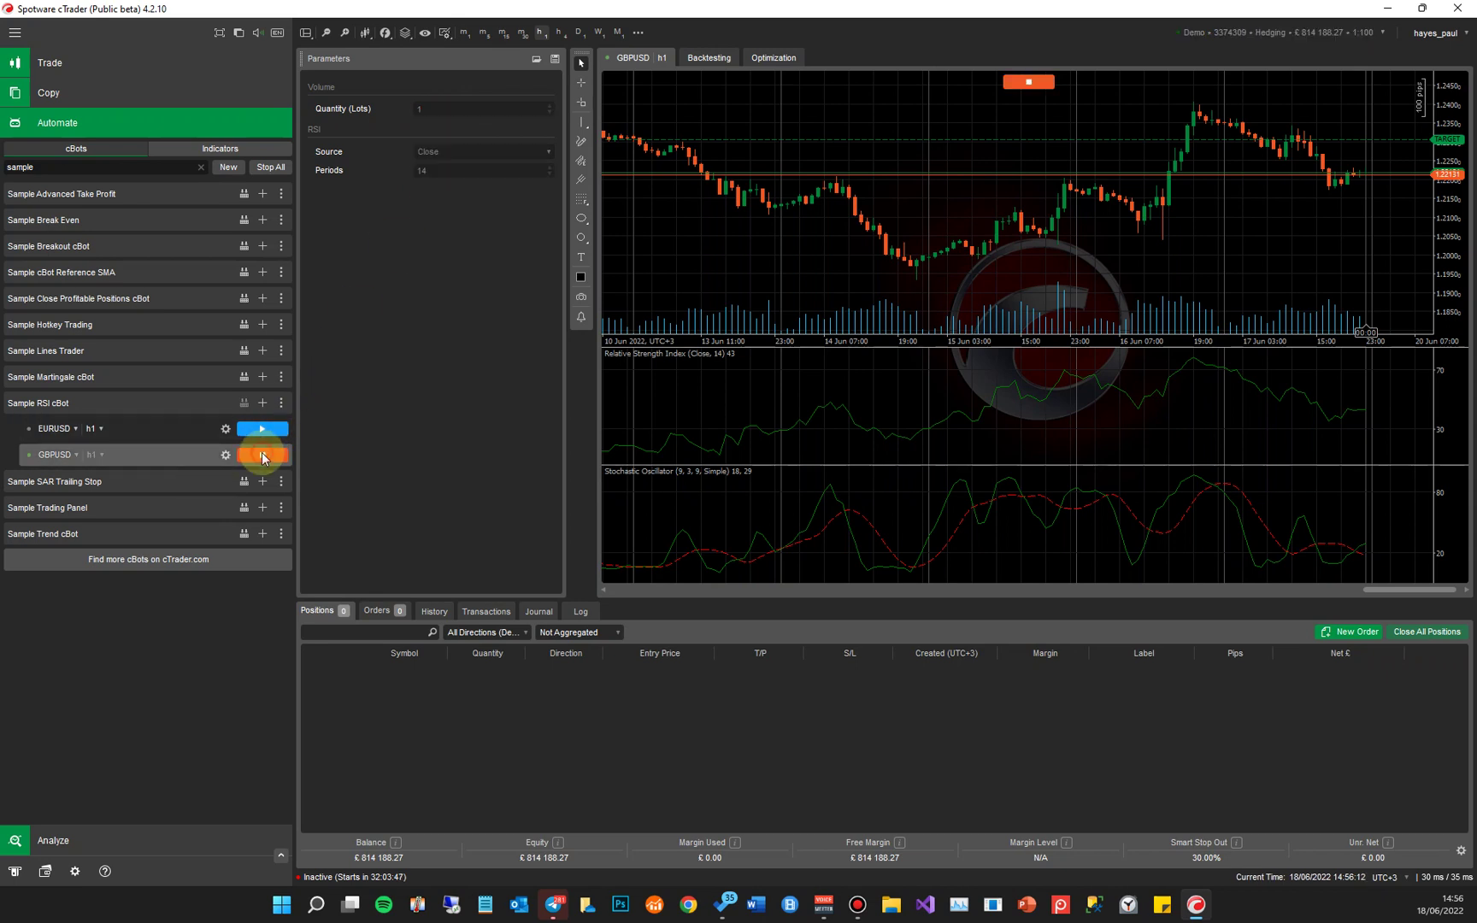
click(262, 457)
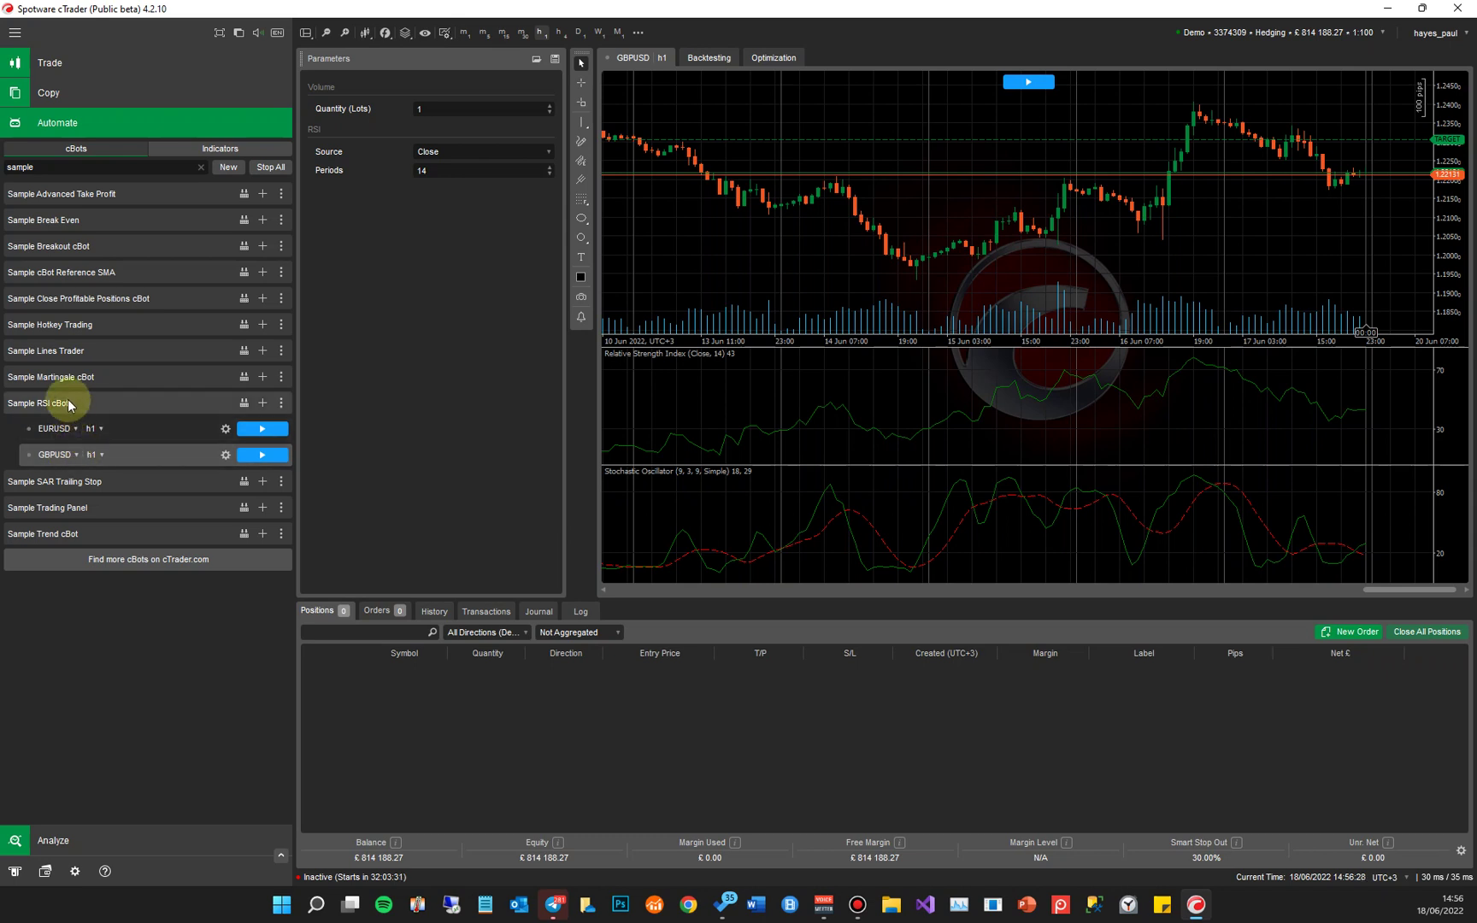
View the timeframes available for the EURUSD instance without changing the current selection
click(99, 431)
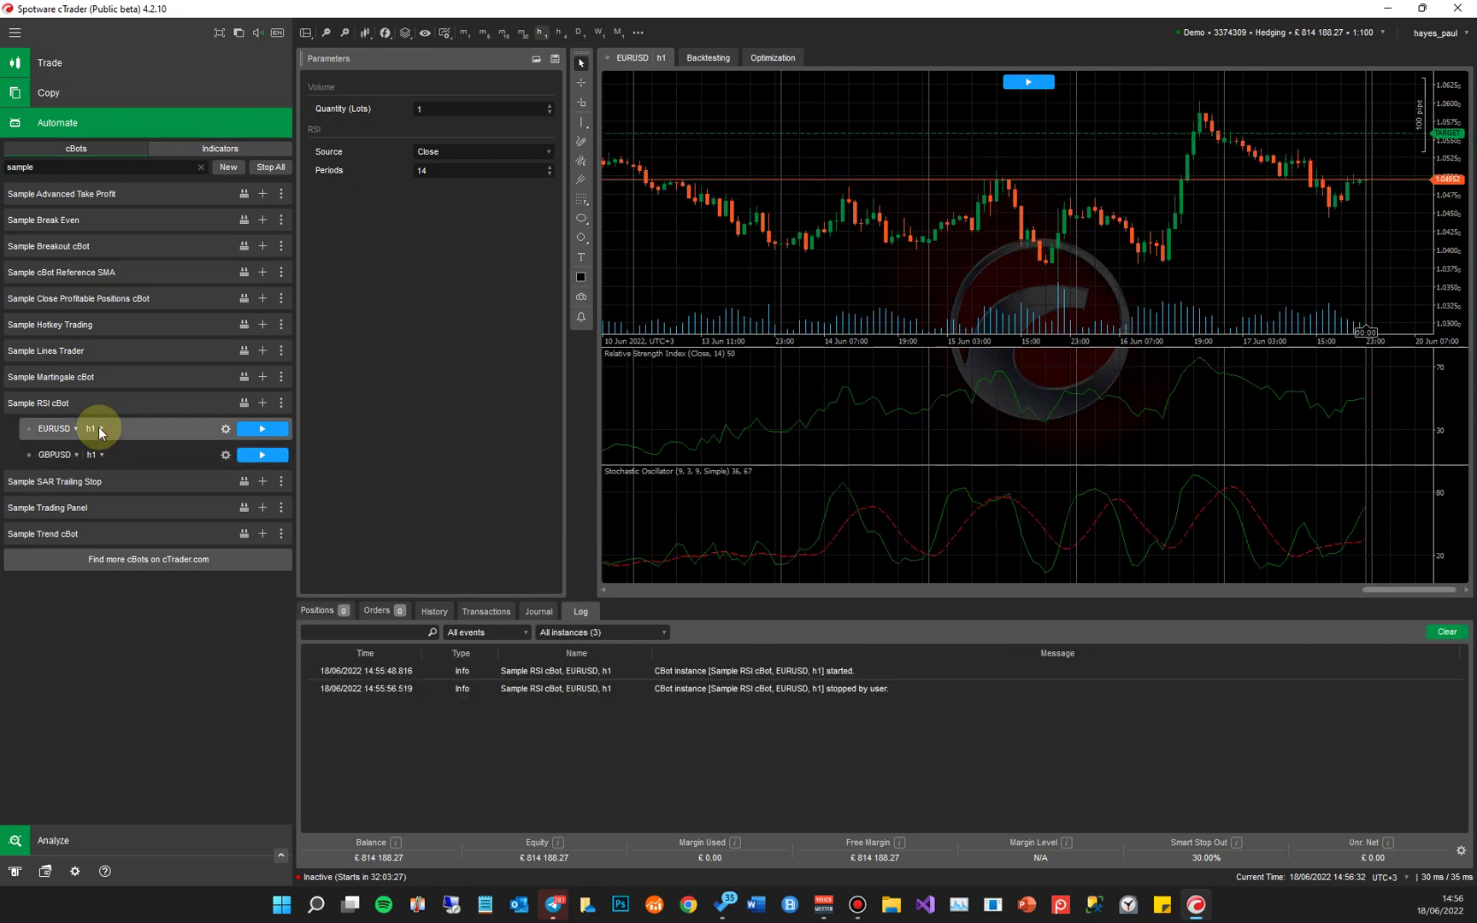
click(99, 432)
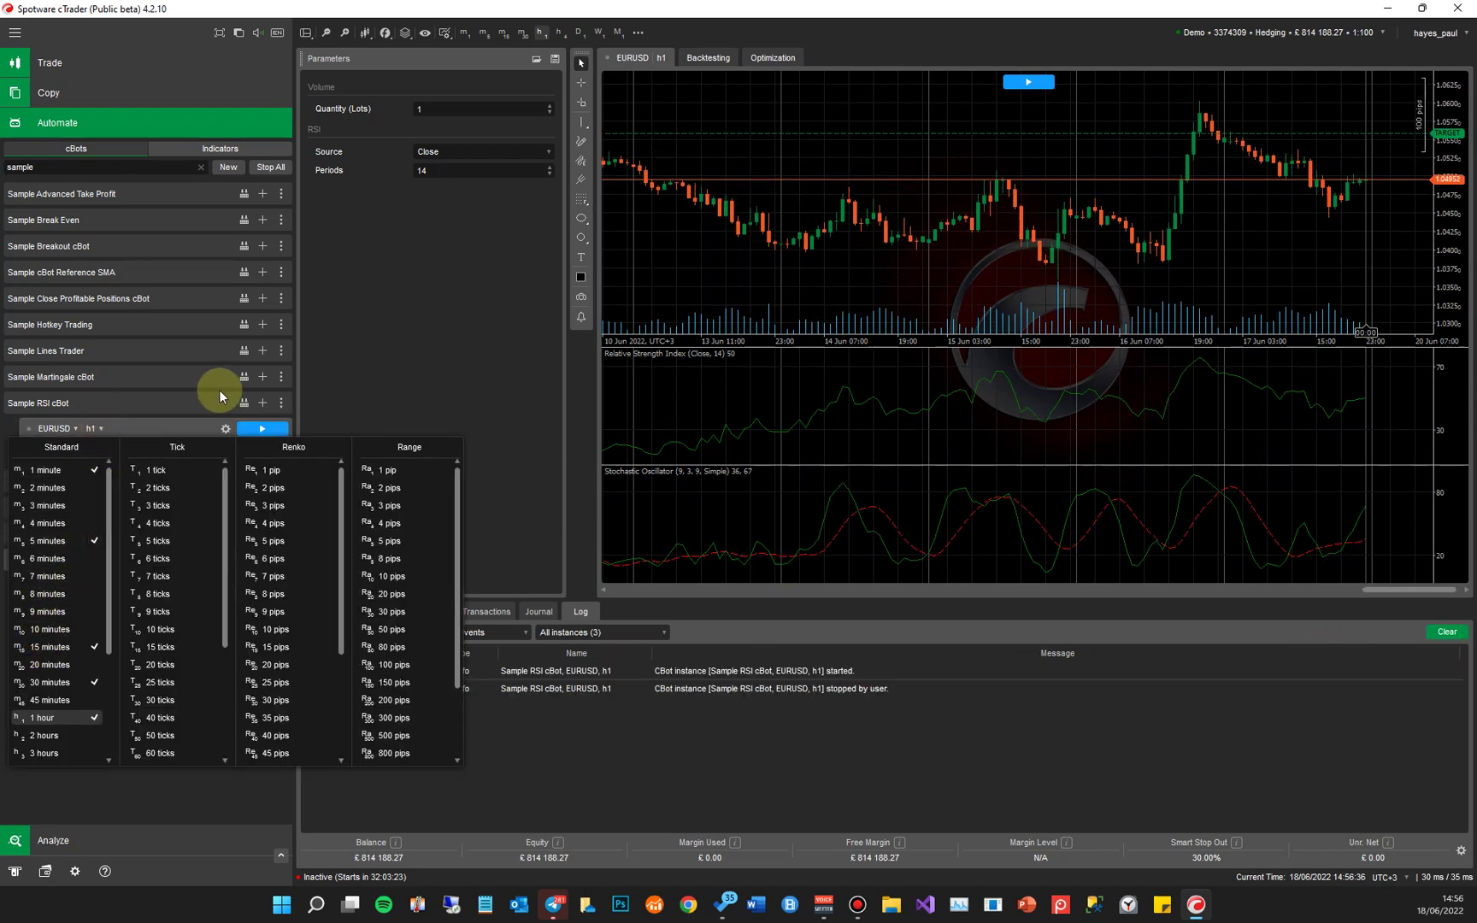
click(398, 413)
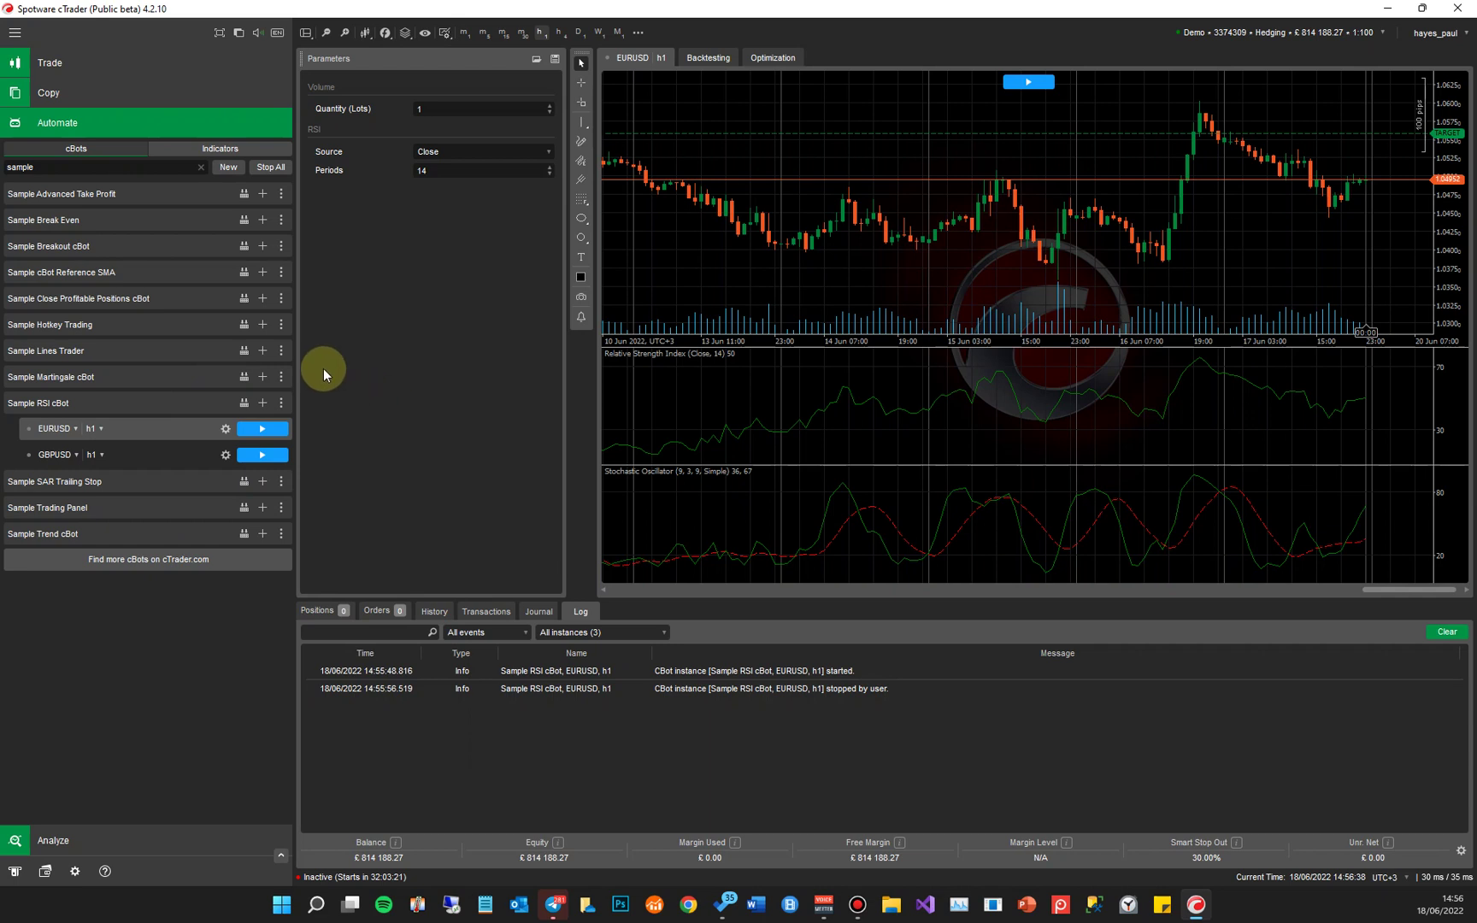
Remove the GBPUSD instance and view the options for managing the EURUSD instance and its parameters
right_click(143, 457)
click(217, 532)
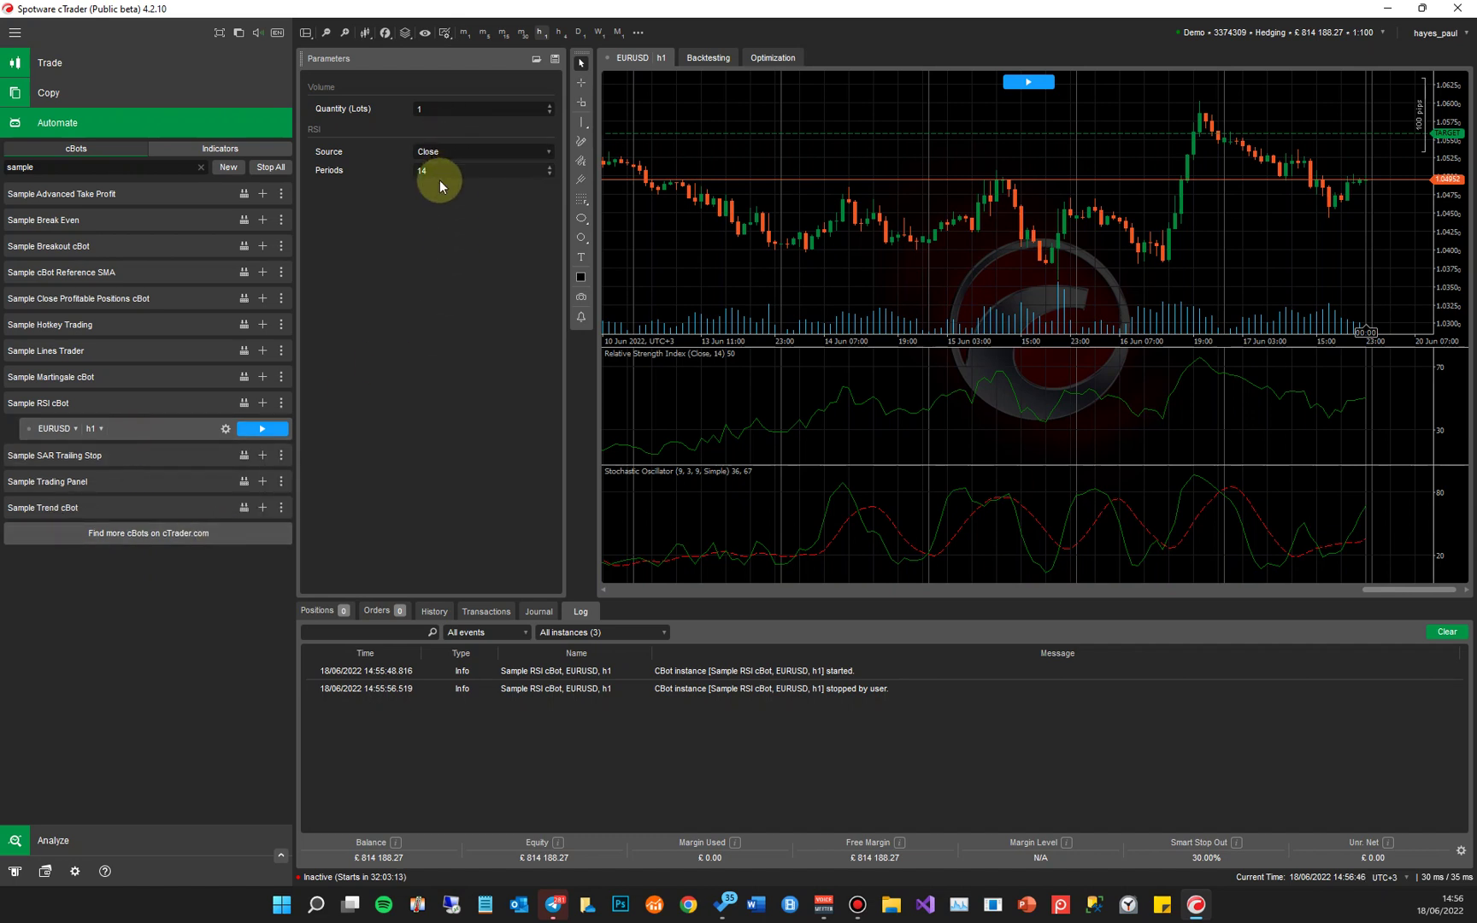
right_click(184, 427)
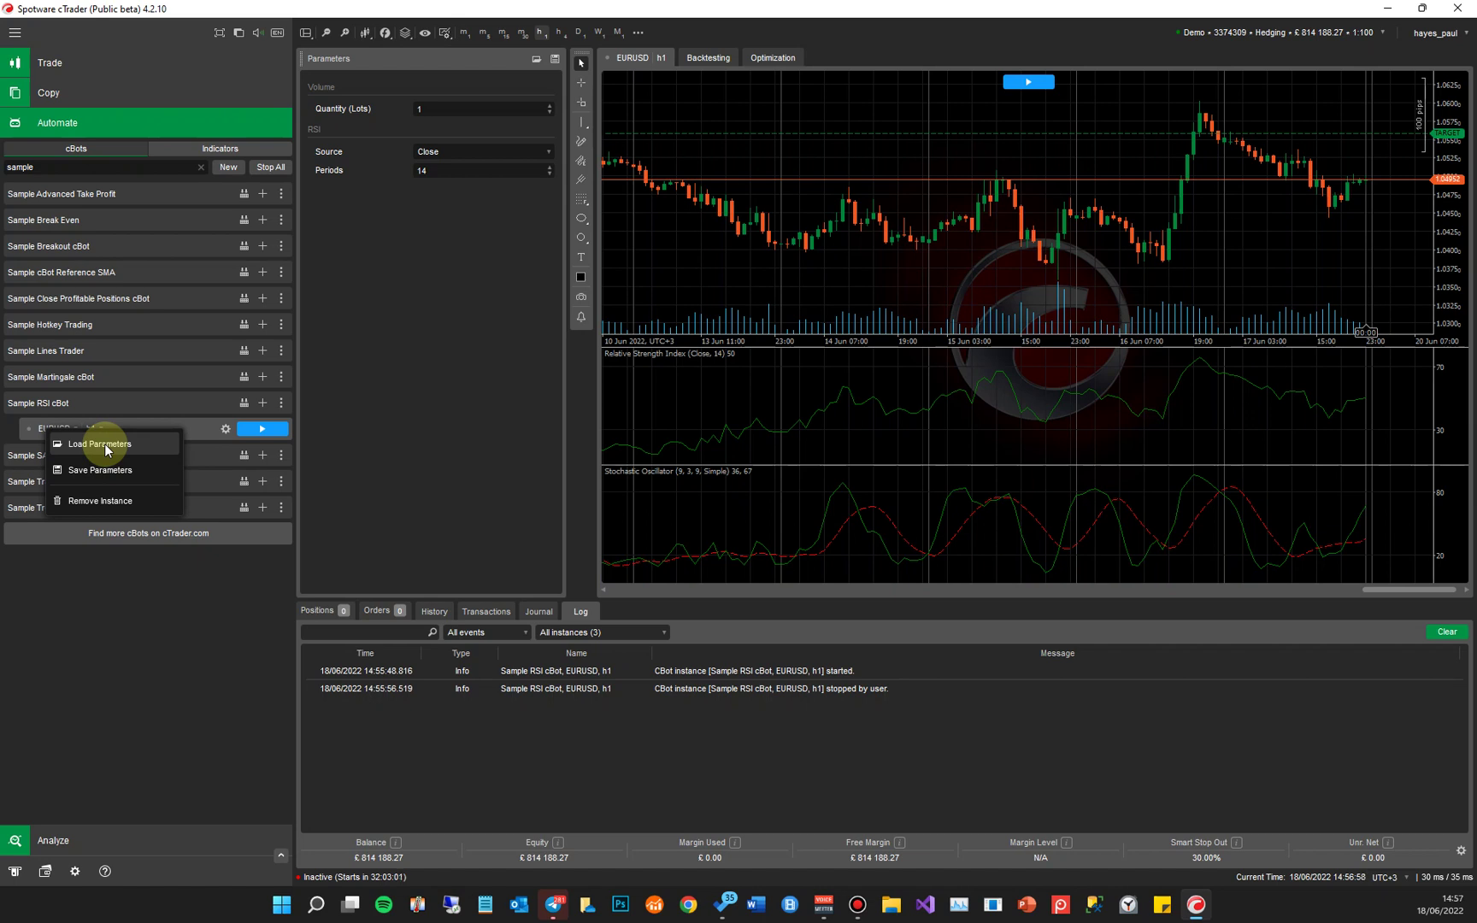
click(205, 430)
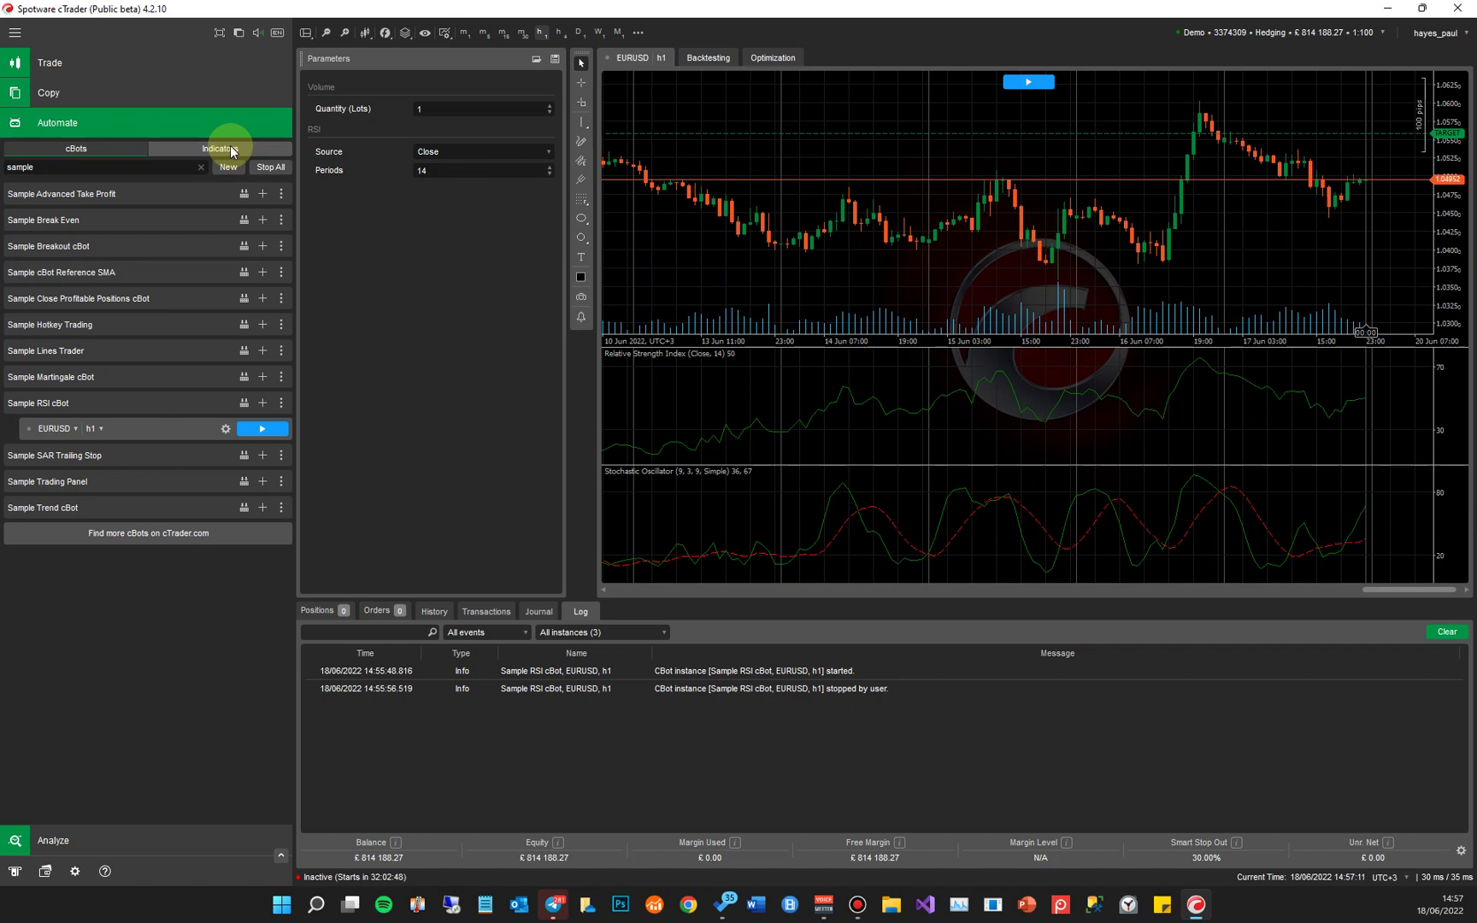
Look over the Backtesting and Optimization views of the EURUSD instance and return to its chart
click(719, 61)
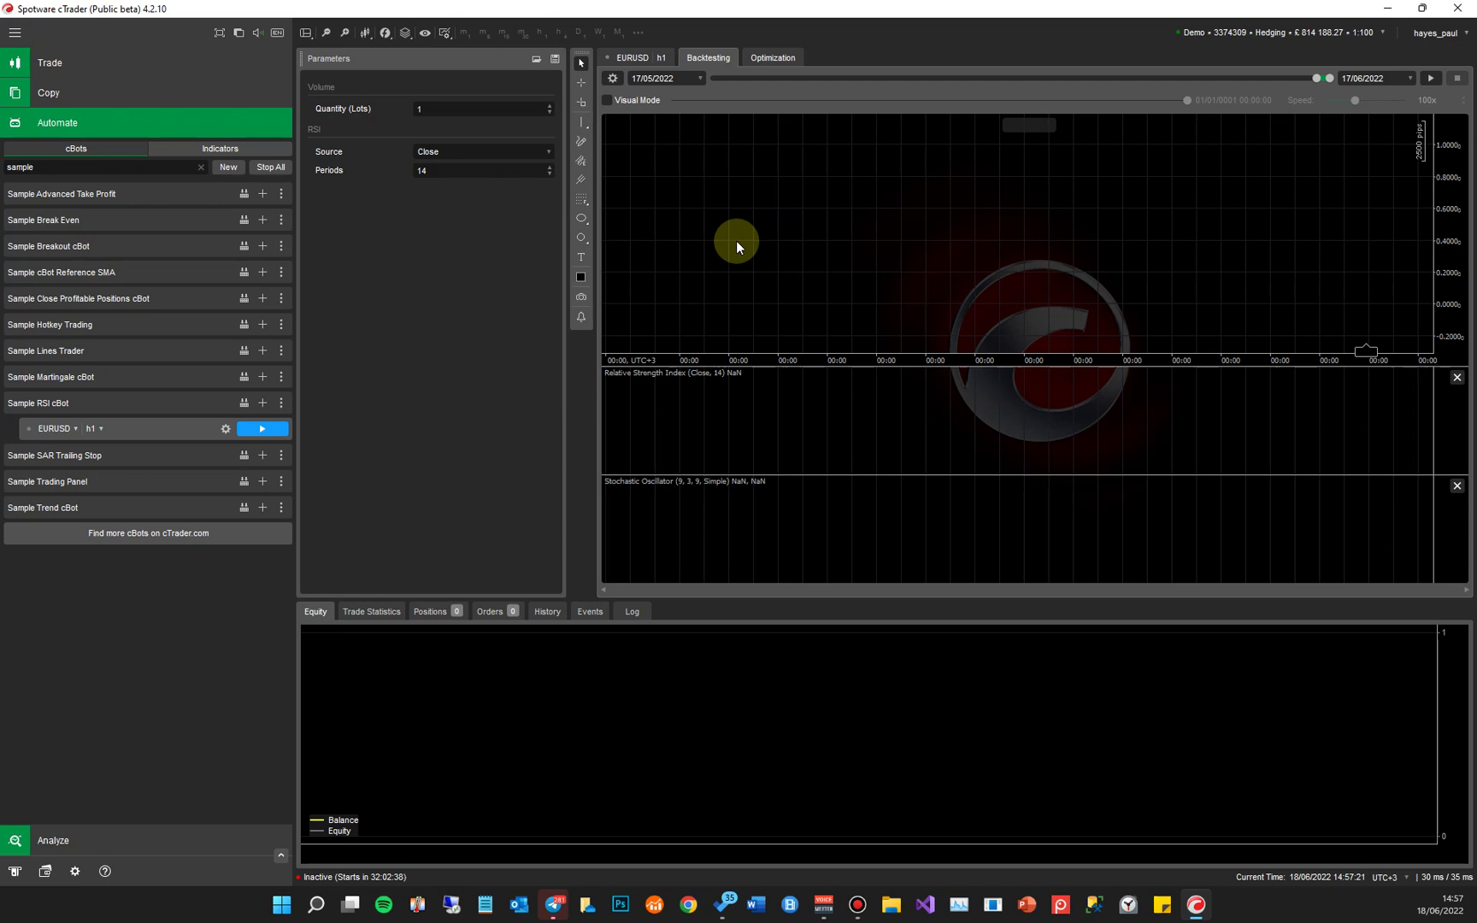
click(779, 54)
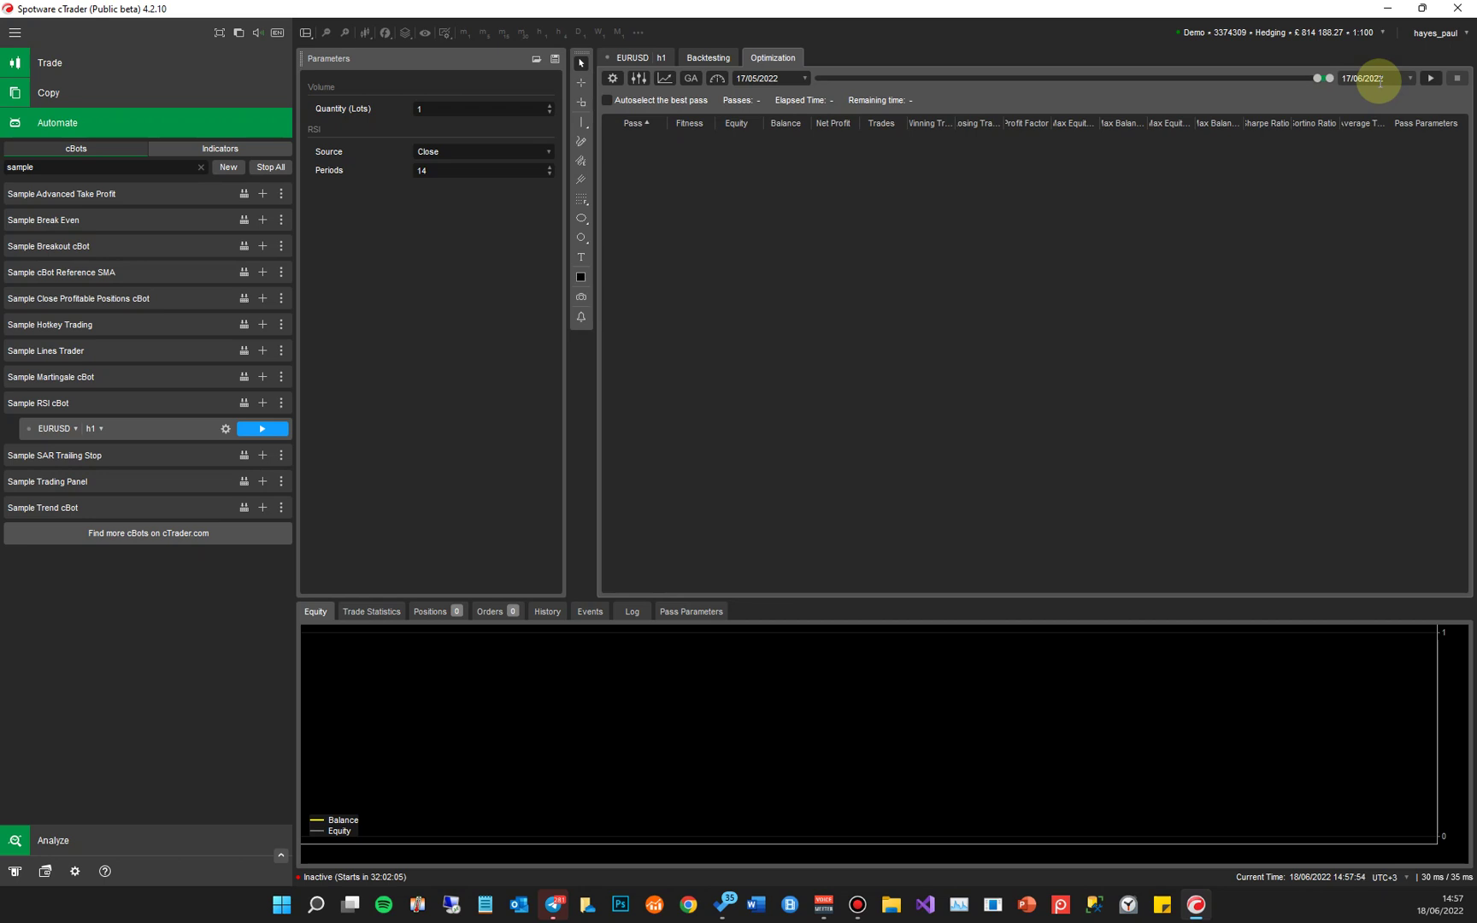
click(685, 55)
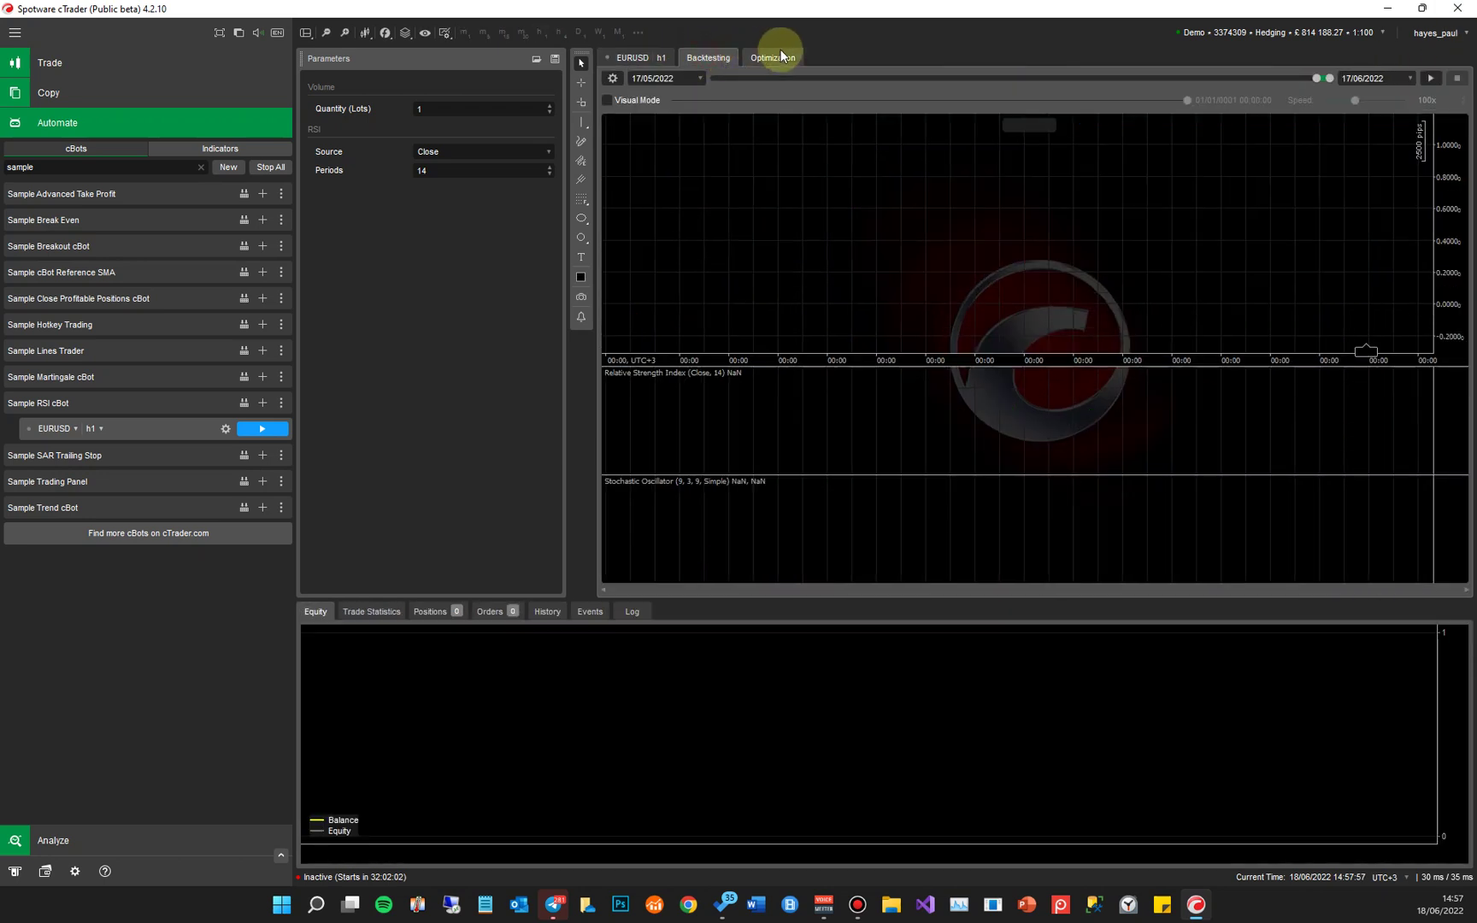
click(780, 56)
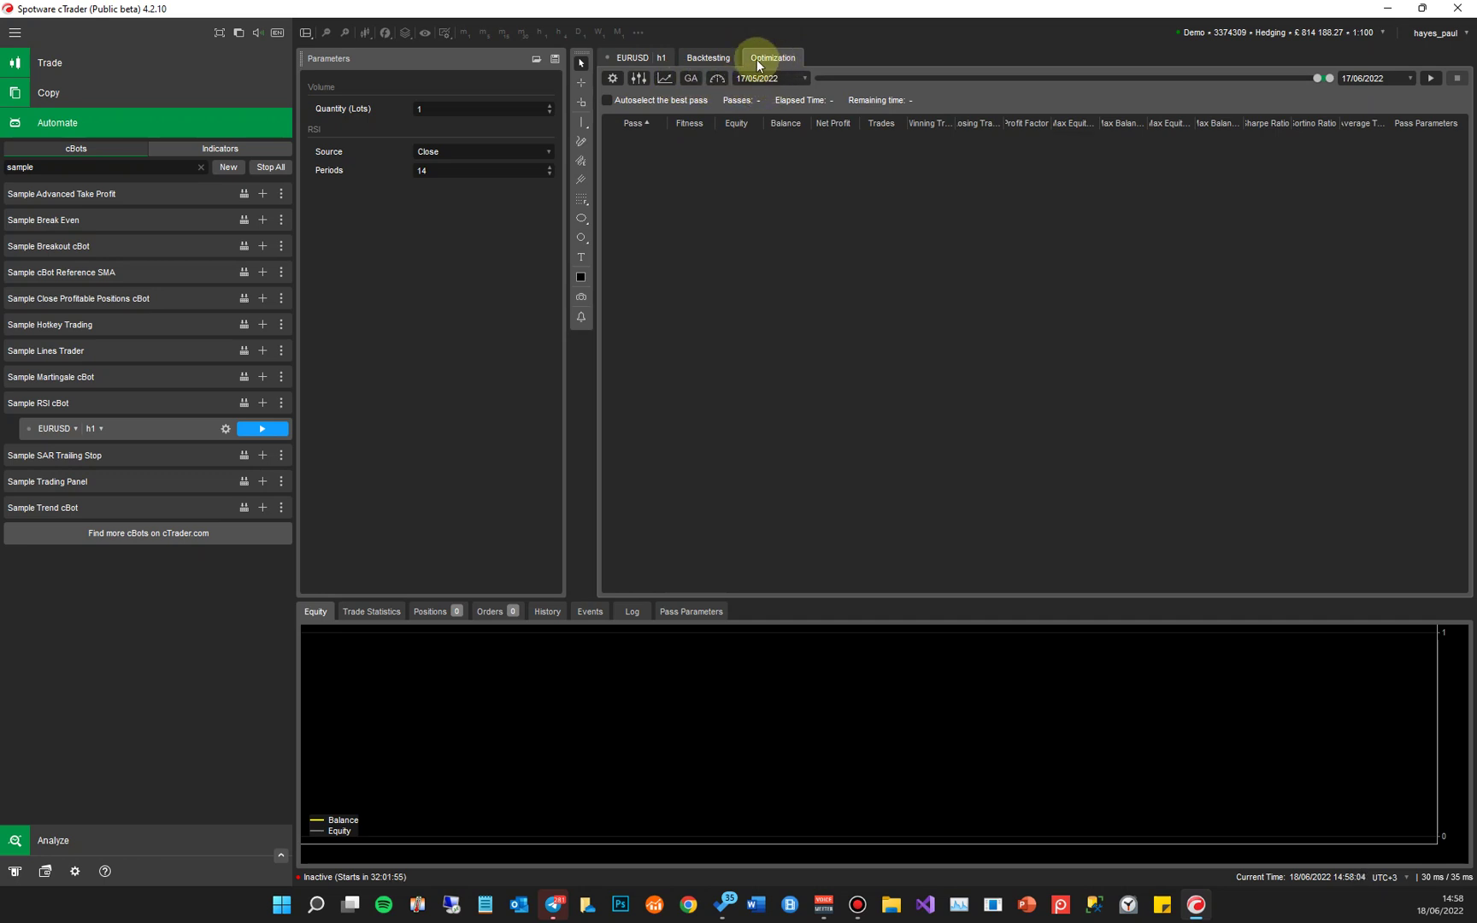
click(642, 58)
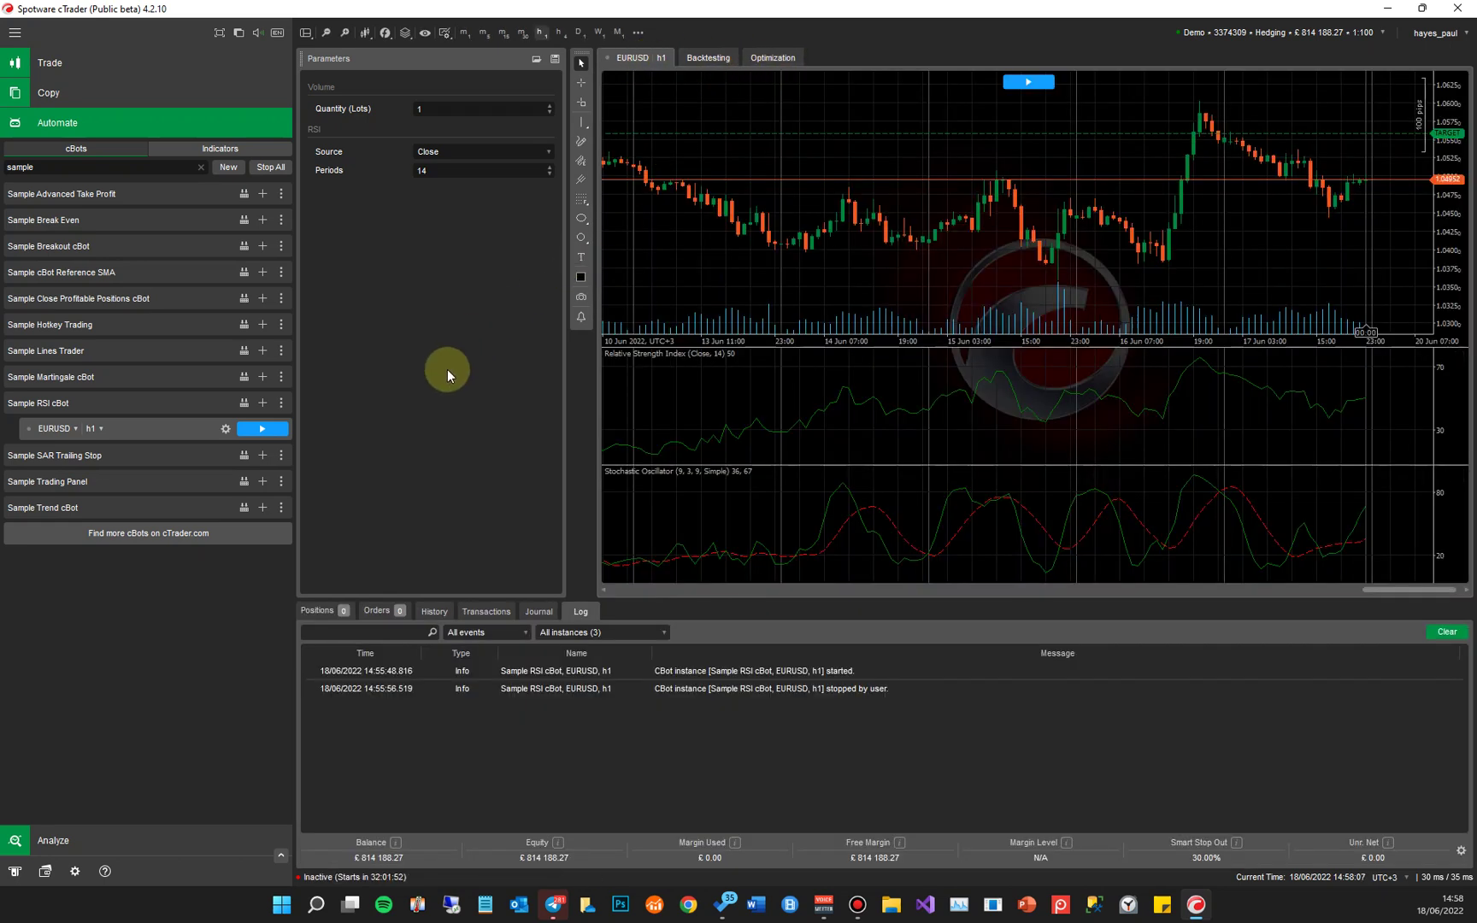
Examine the account's positions, orders, history, transactions, journal and log below the EURUSD chart
click(317, 611)
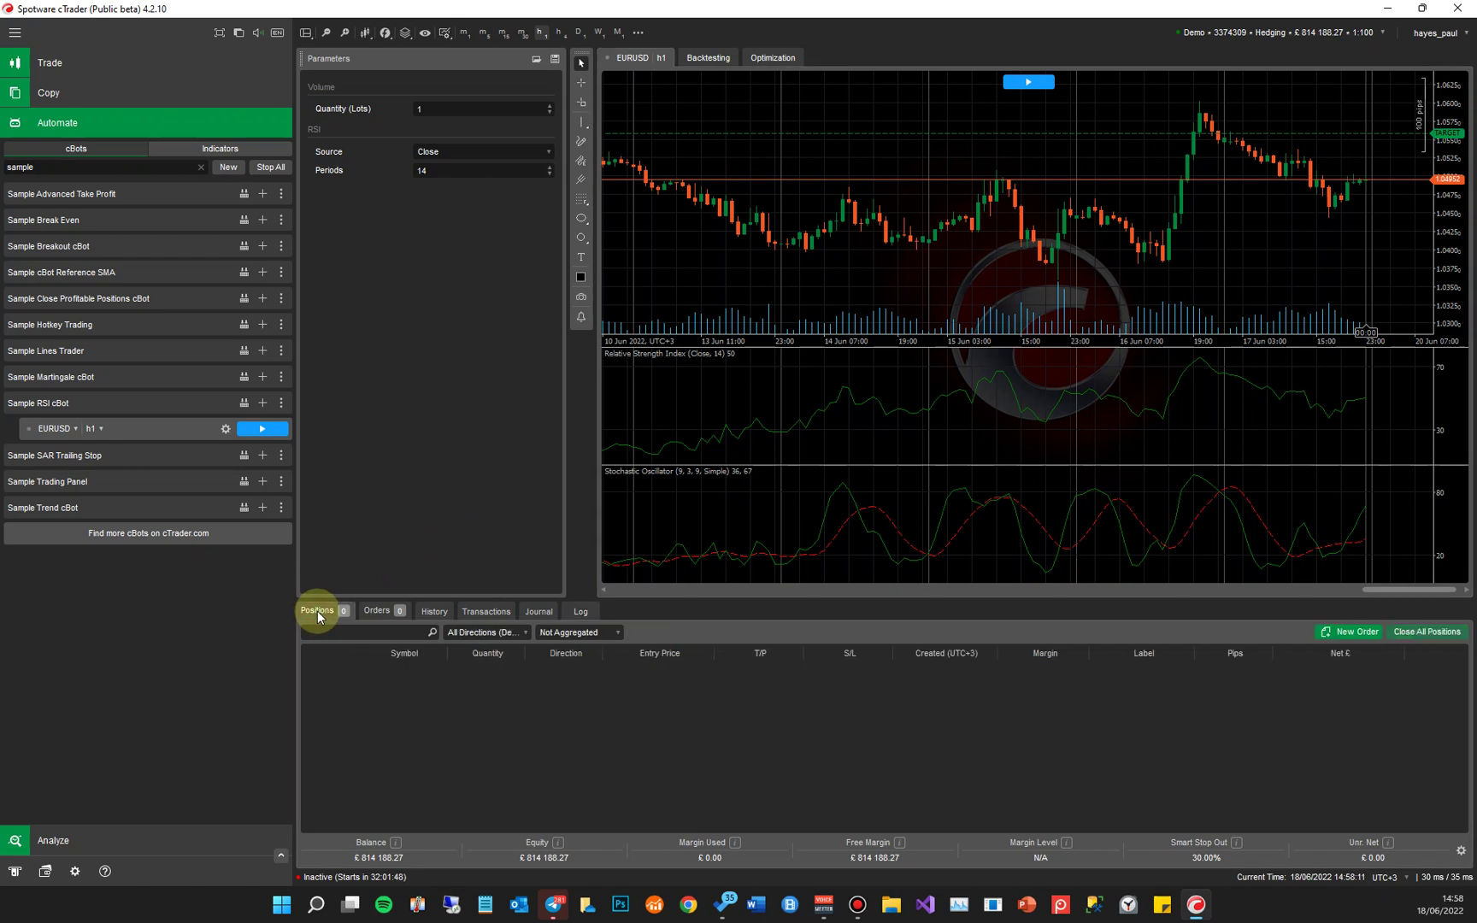
click(374, 611)
click(431, 610)
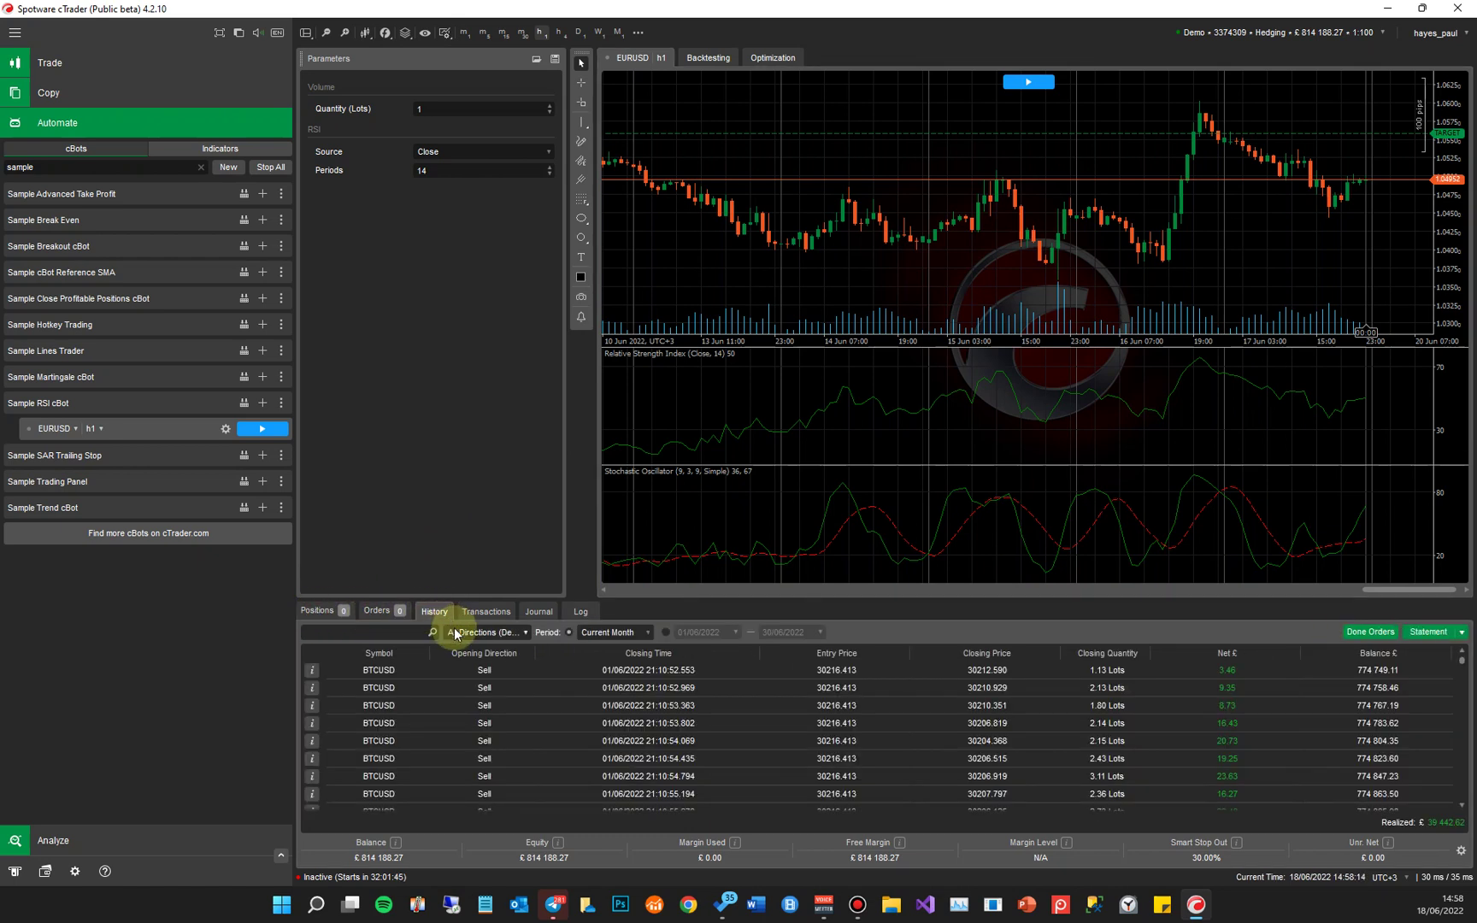
click(495, 610)
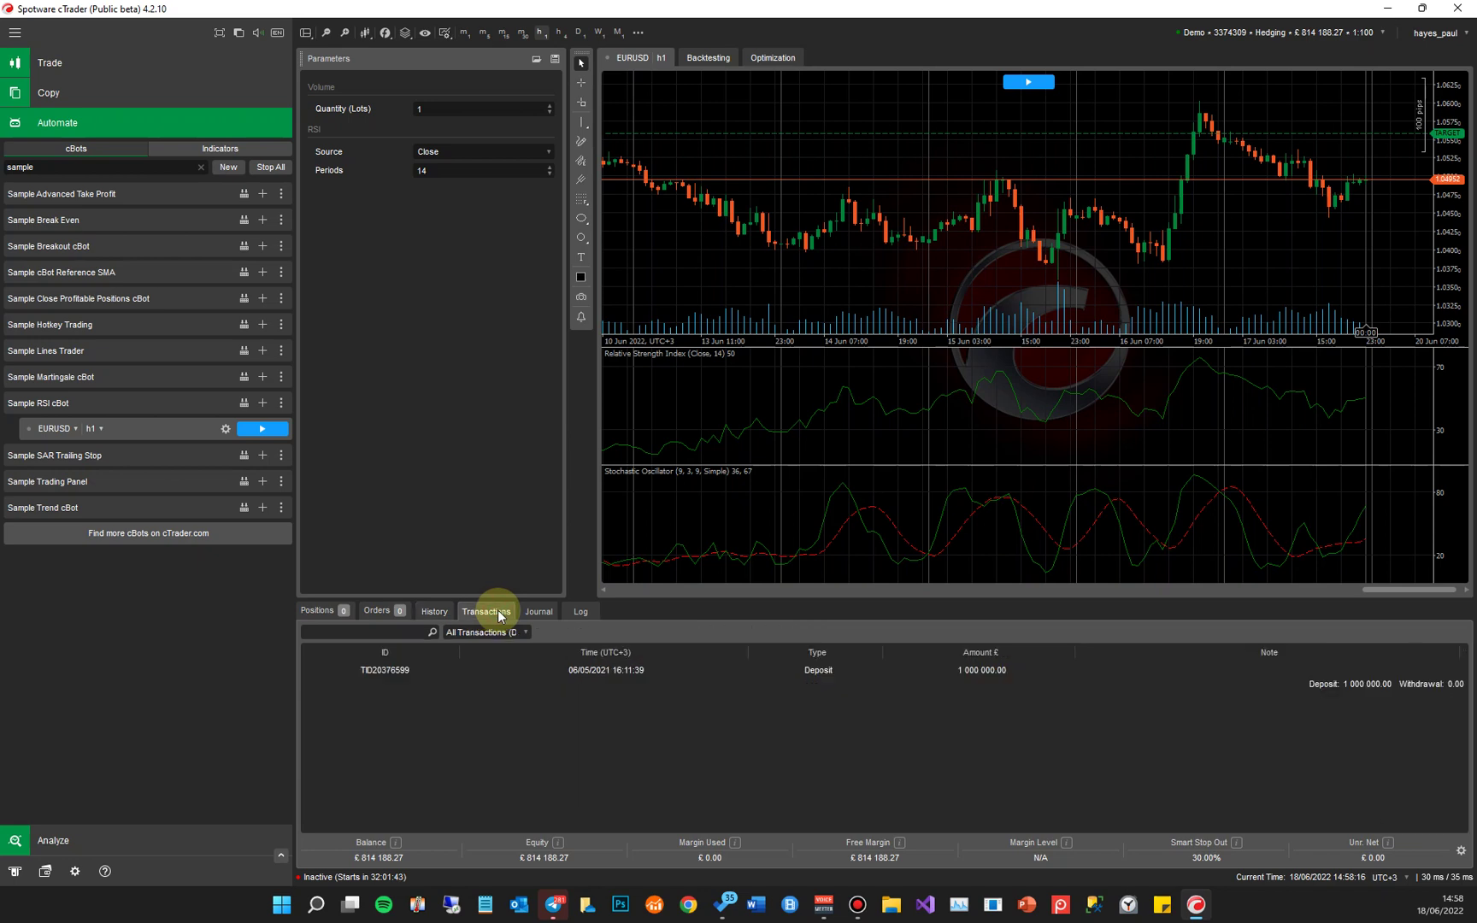
click(543, 611)
click(574, 612)
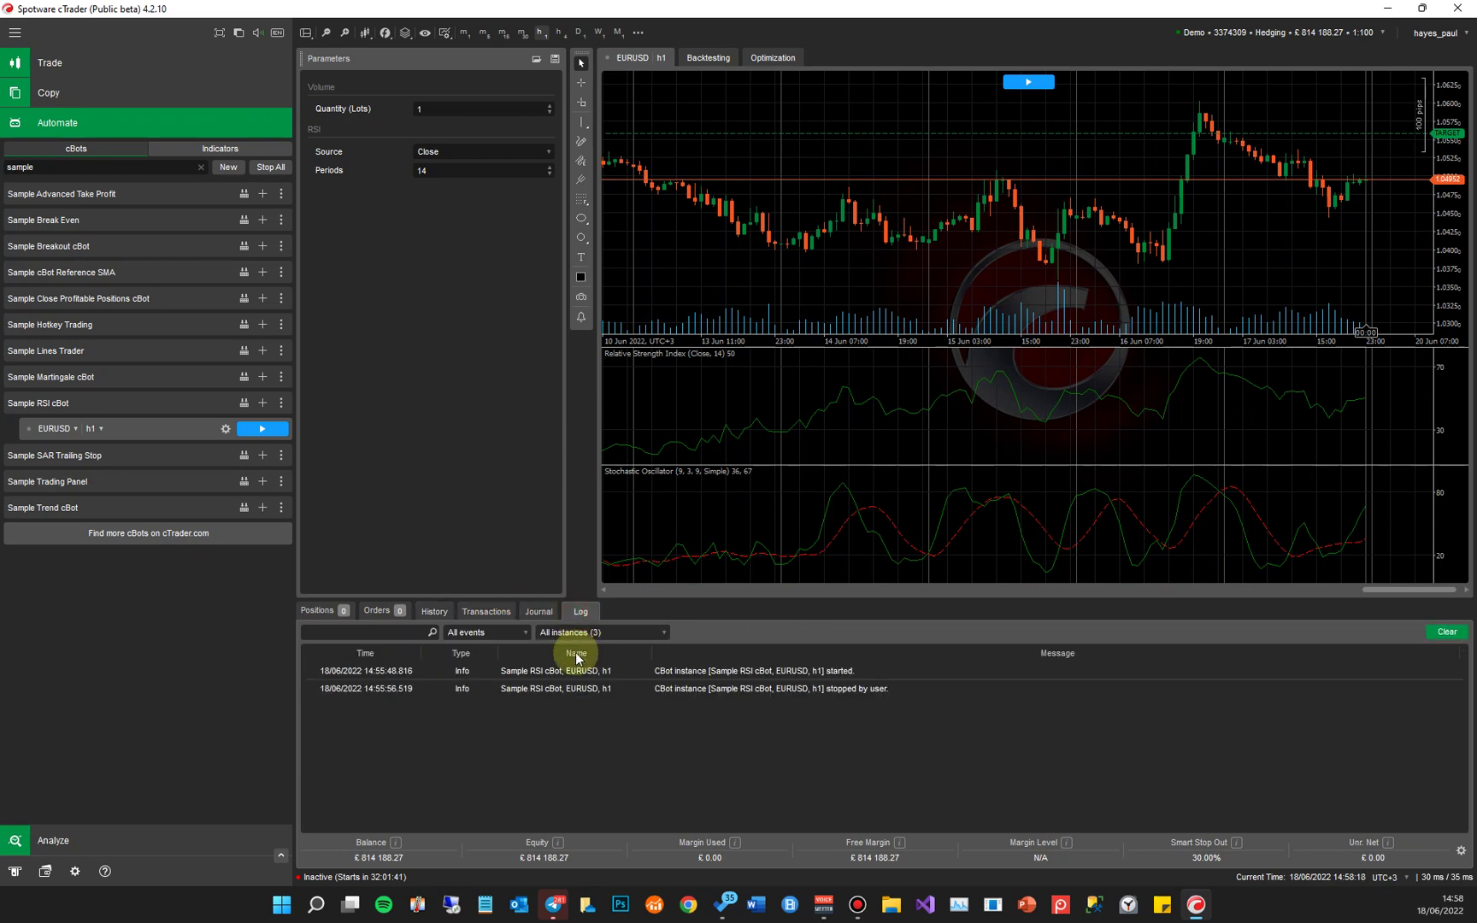
click(397, 610)
click(434, 611)
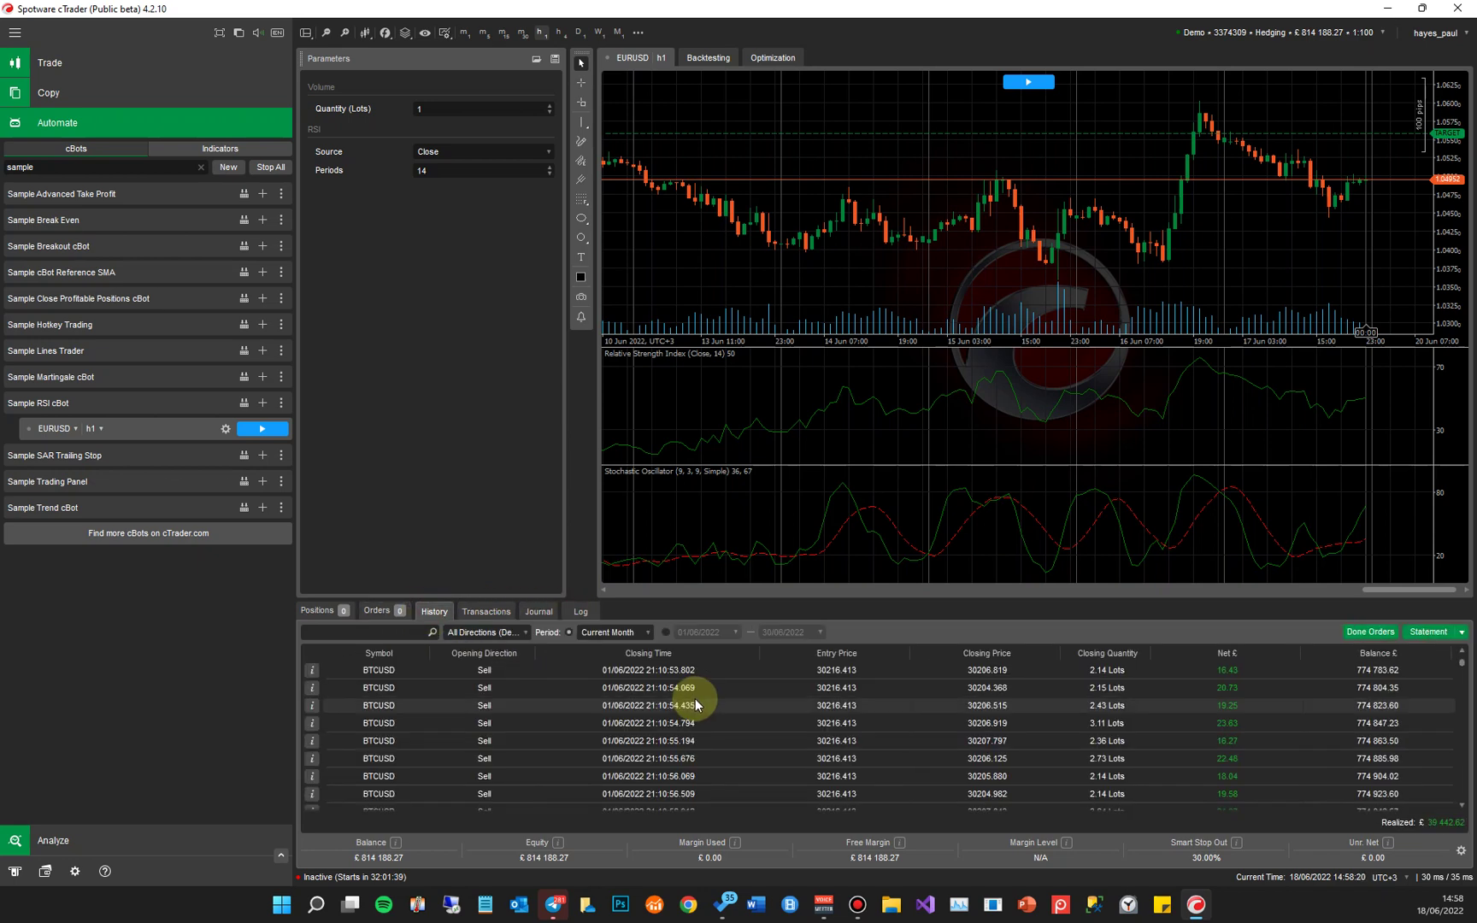
click(330, 608)
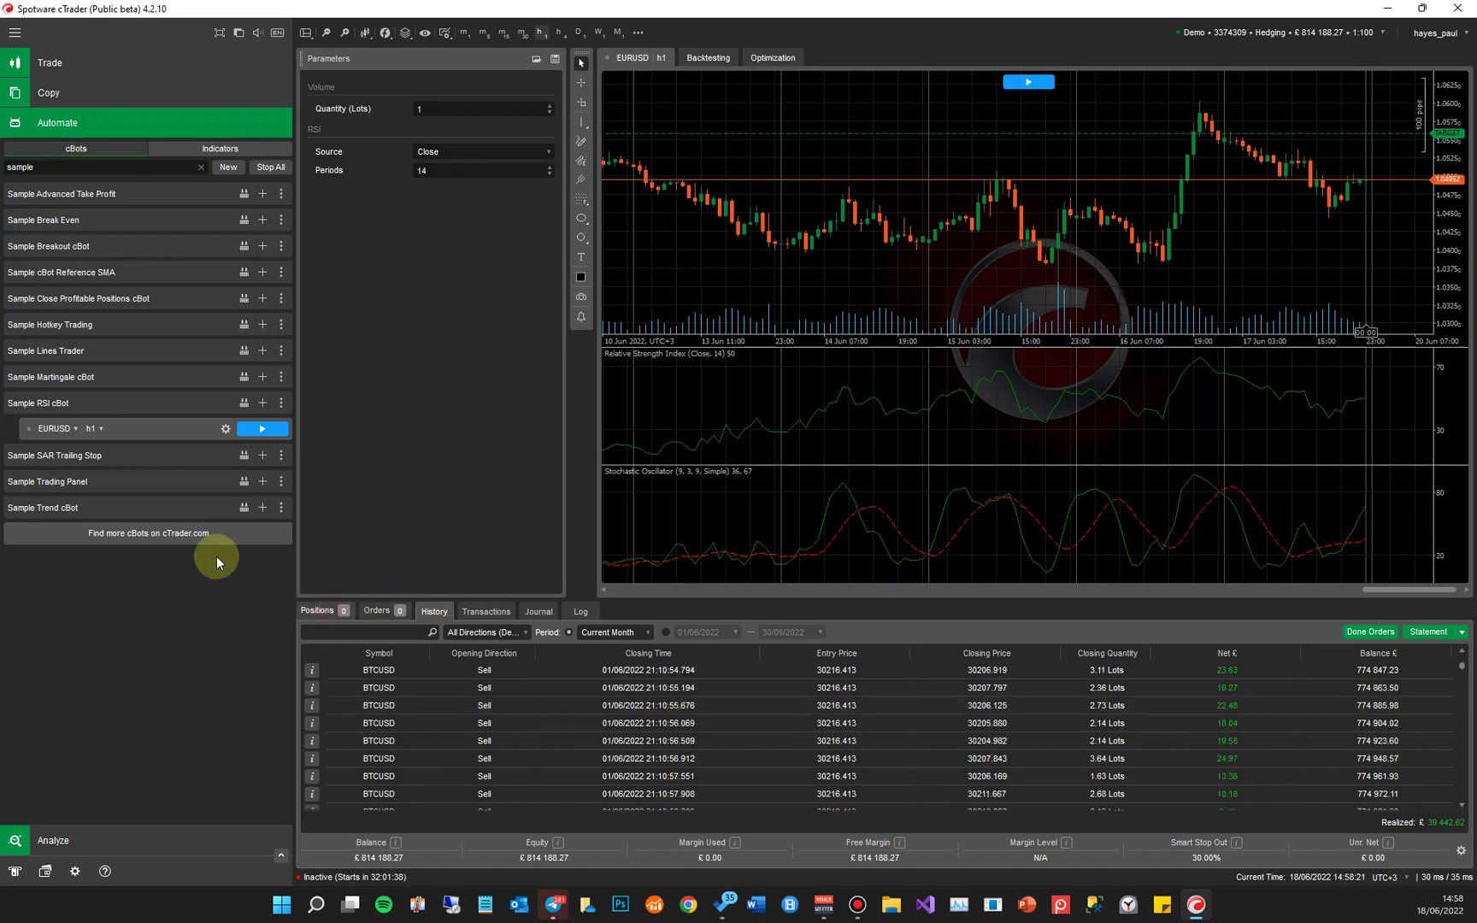
Open the Sample EMA indicator and examine its source code from the using statements to the end of the class
click(220, 148)
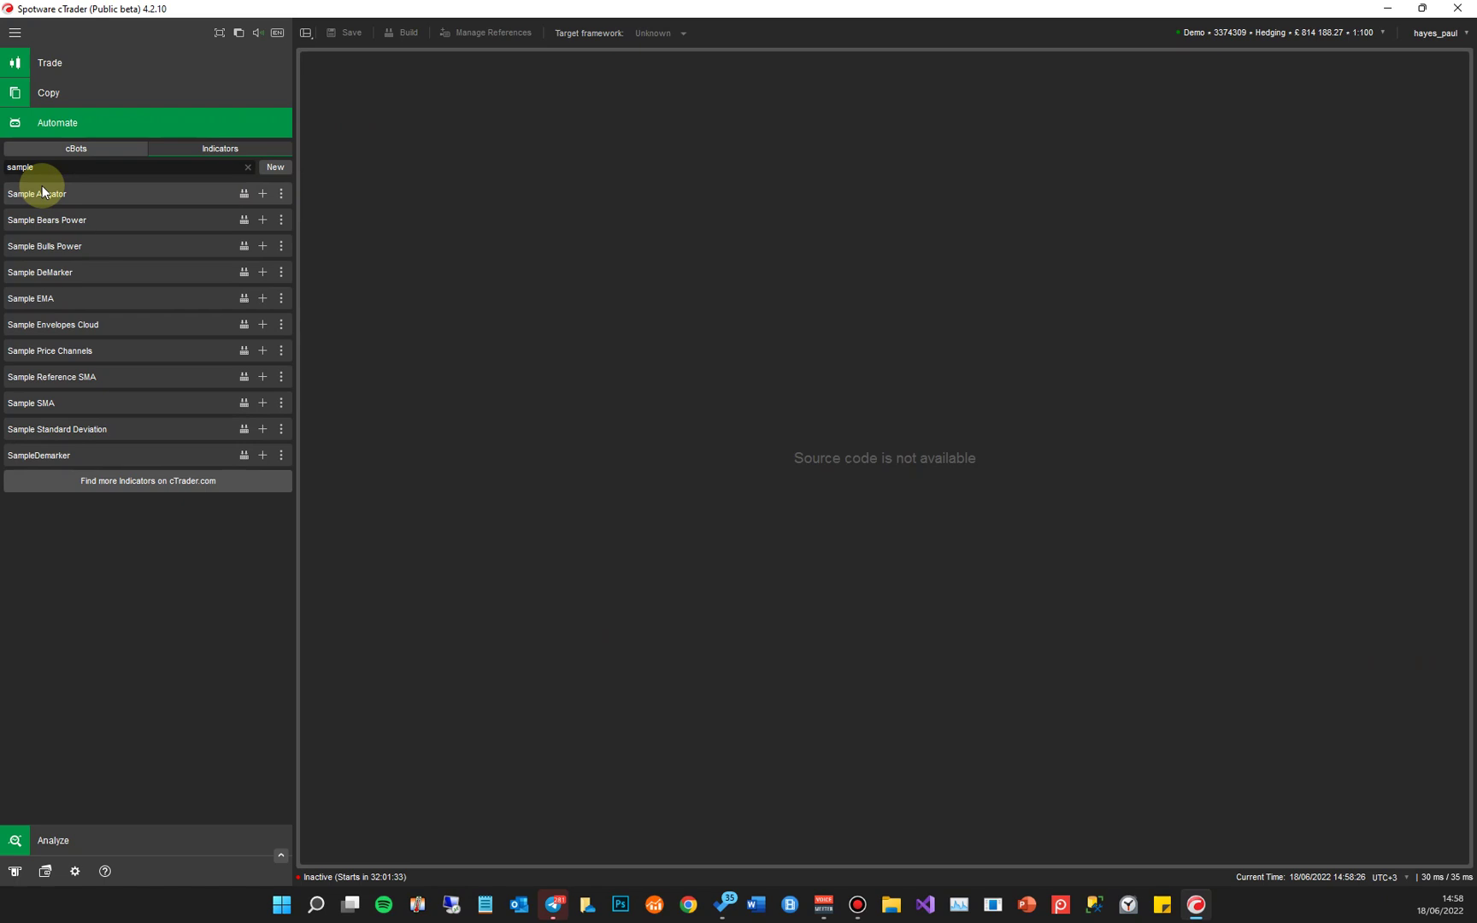
click(56, 296)
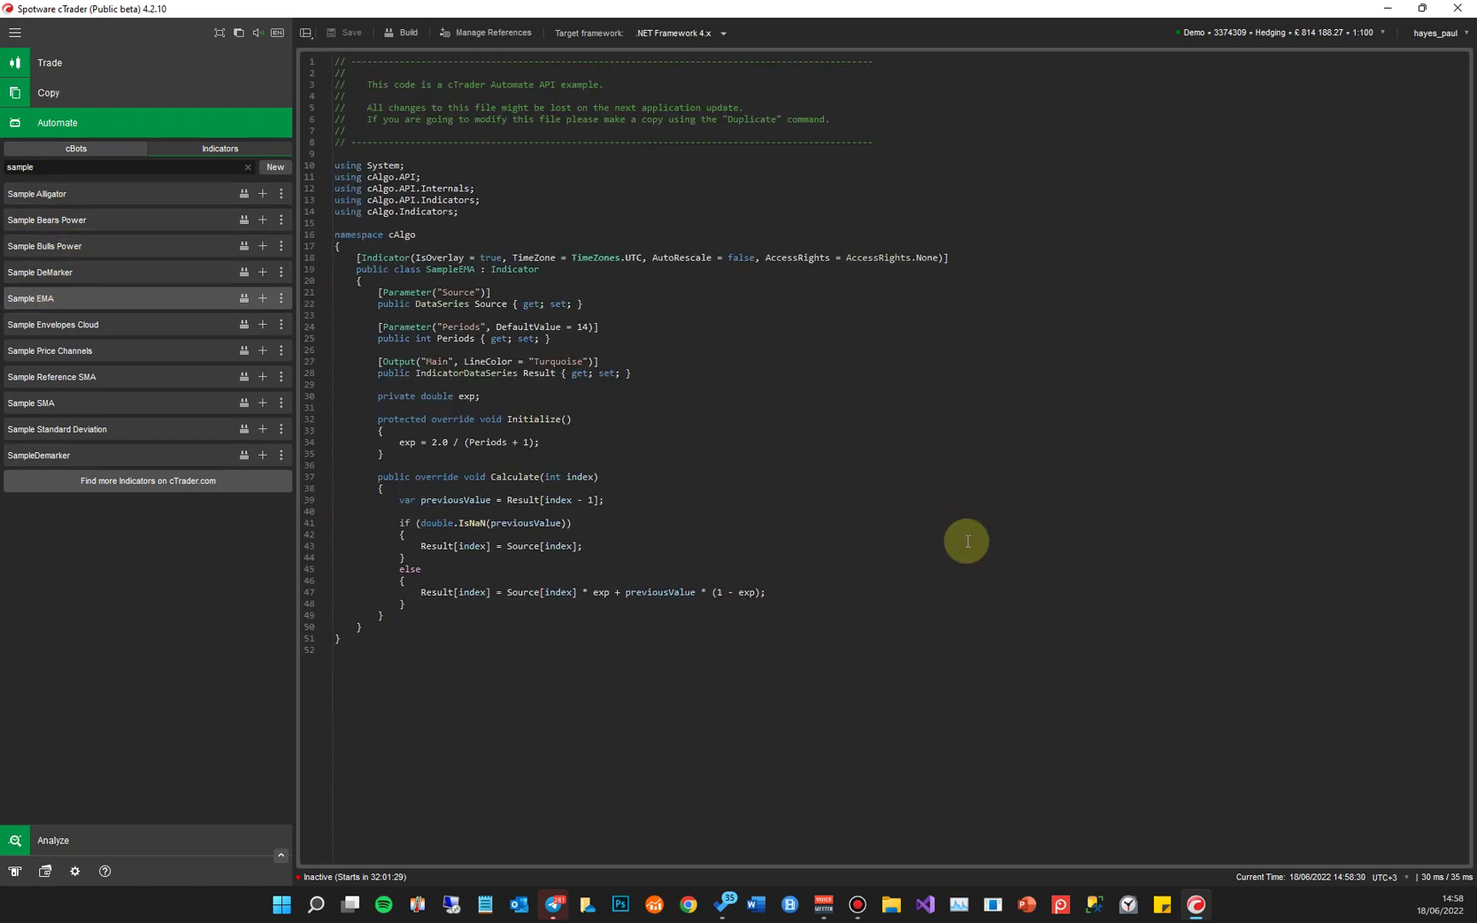
drag(333, 165, 517, 638)
click(528, 662)
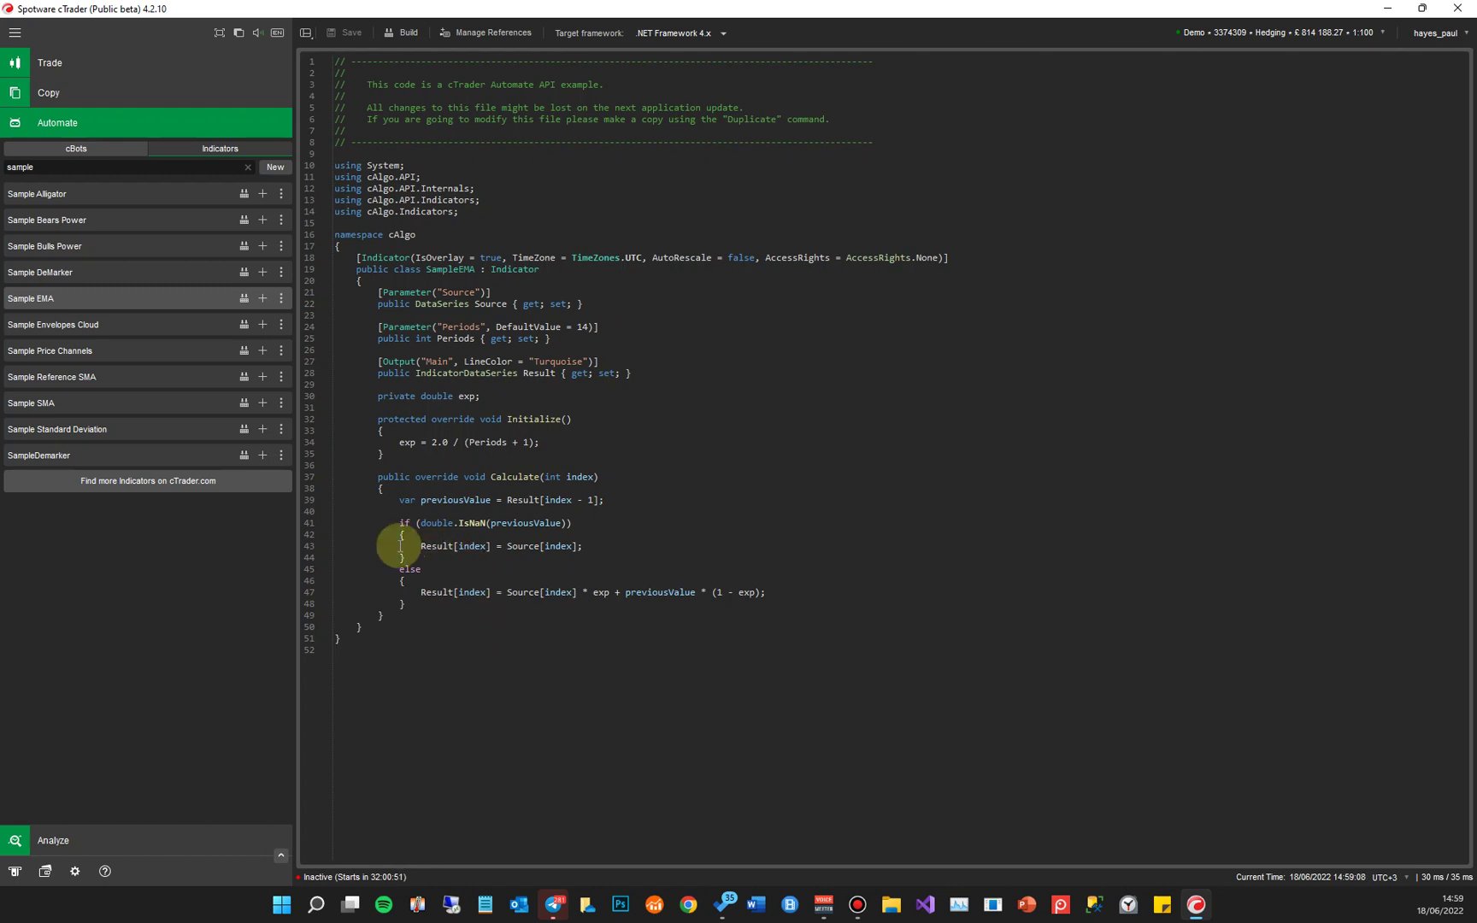
Create a new indicator and clear the "sample" search filter to show it at the end of the indicator list
click(275, 168)
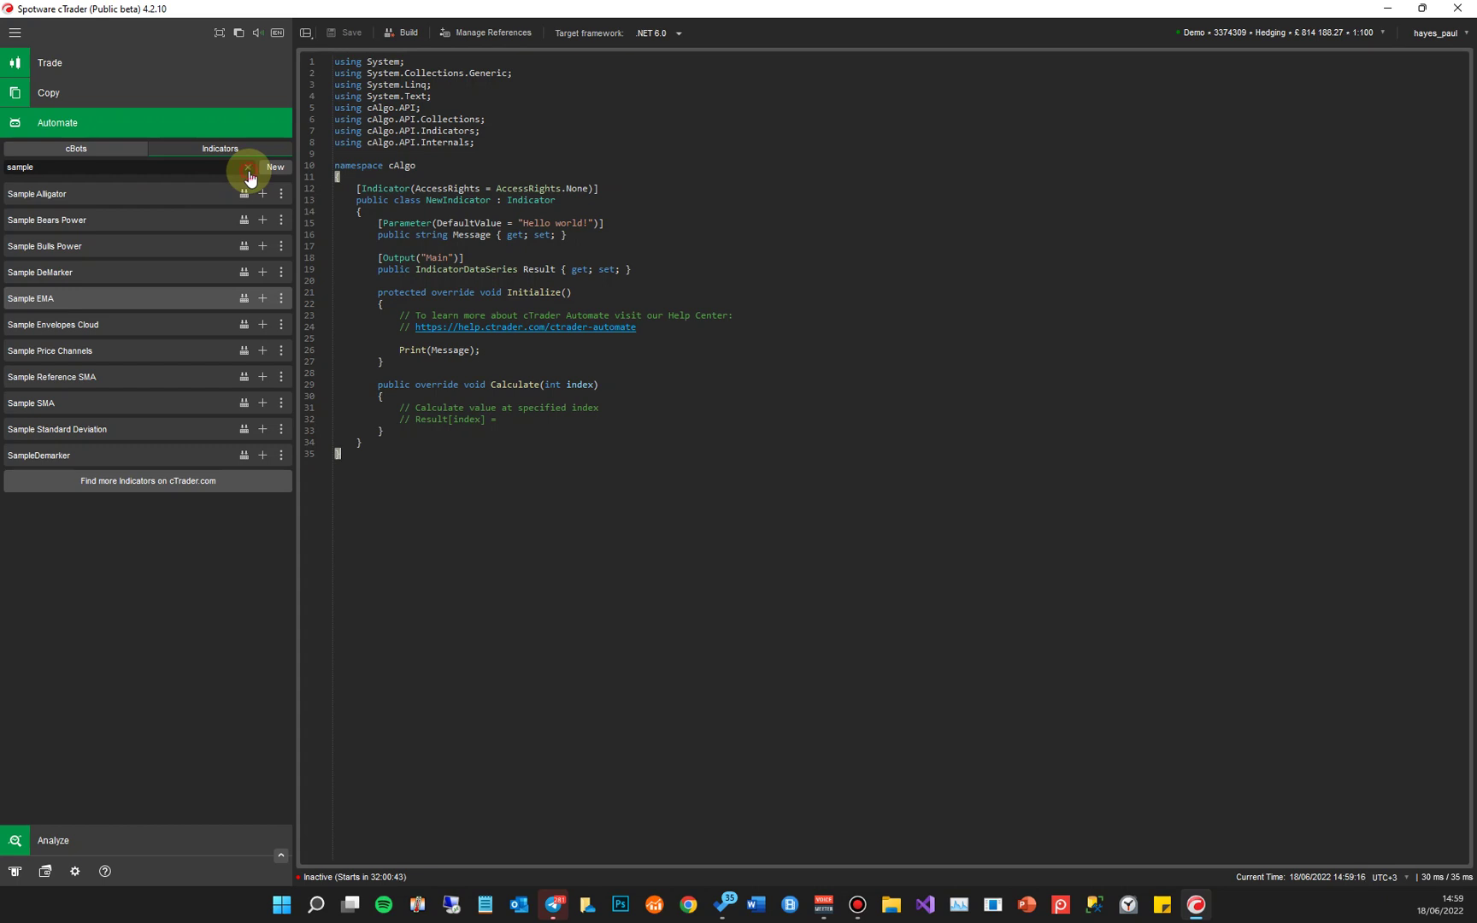
click(248, 168)
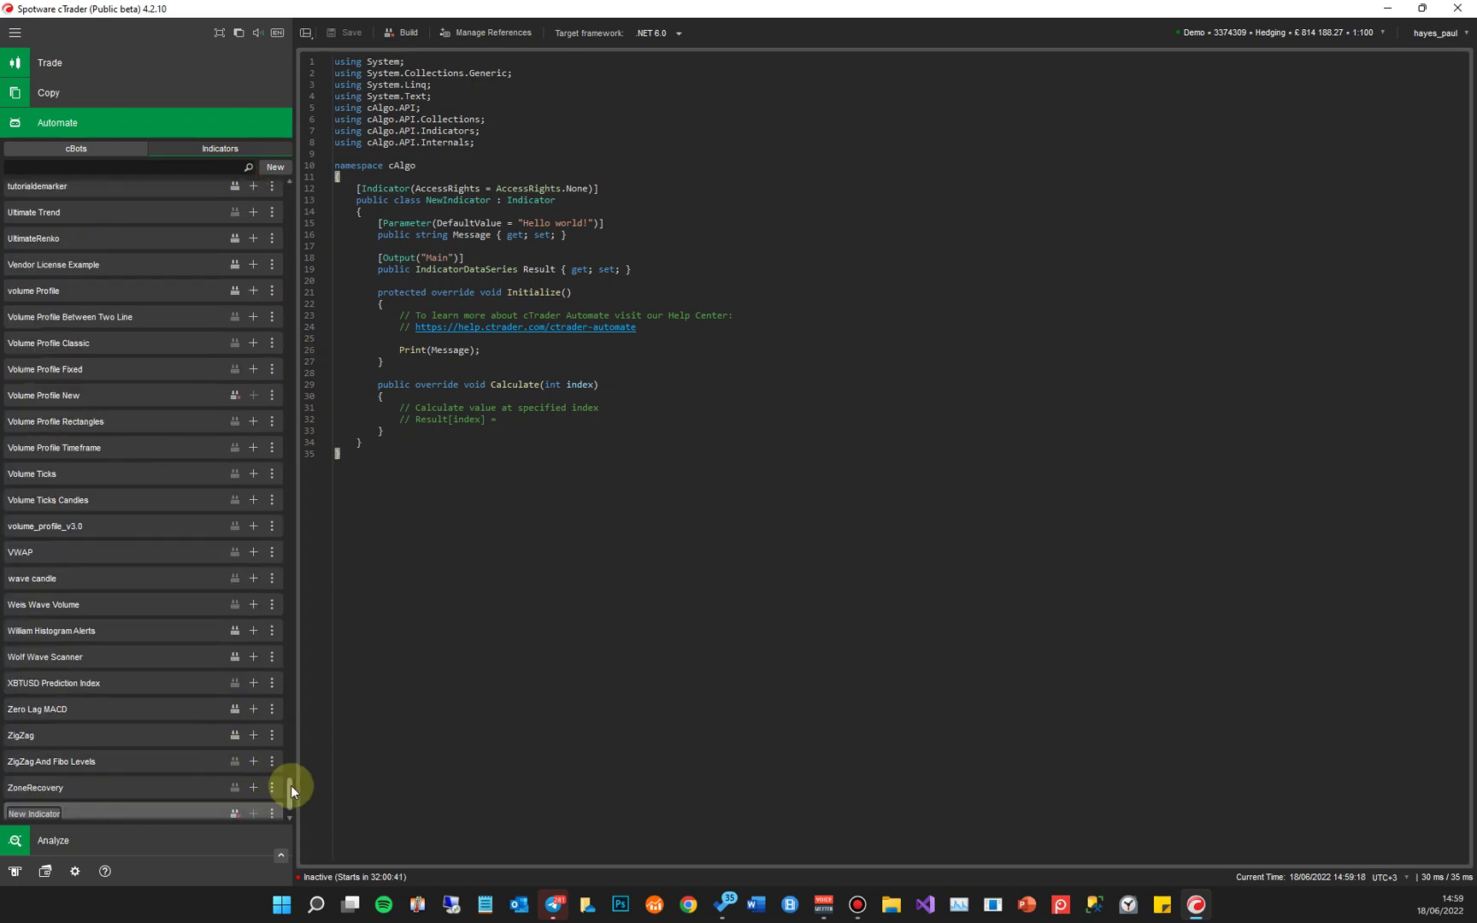
scroll(290, 791, down, 1)
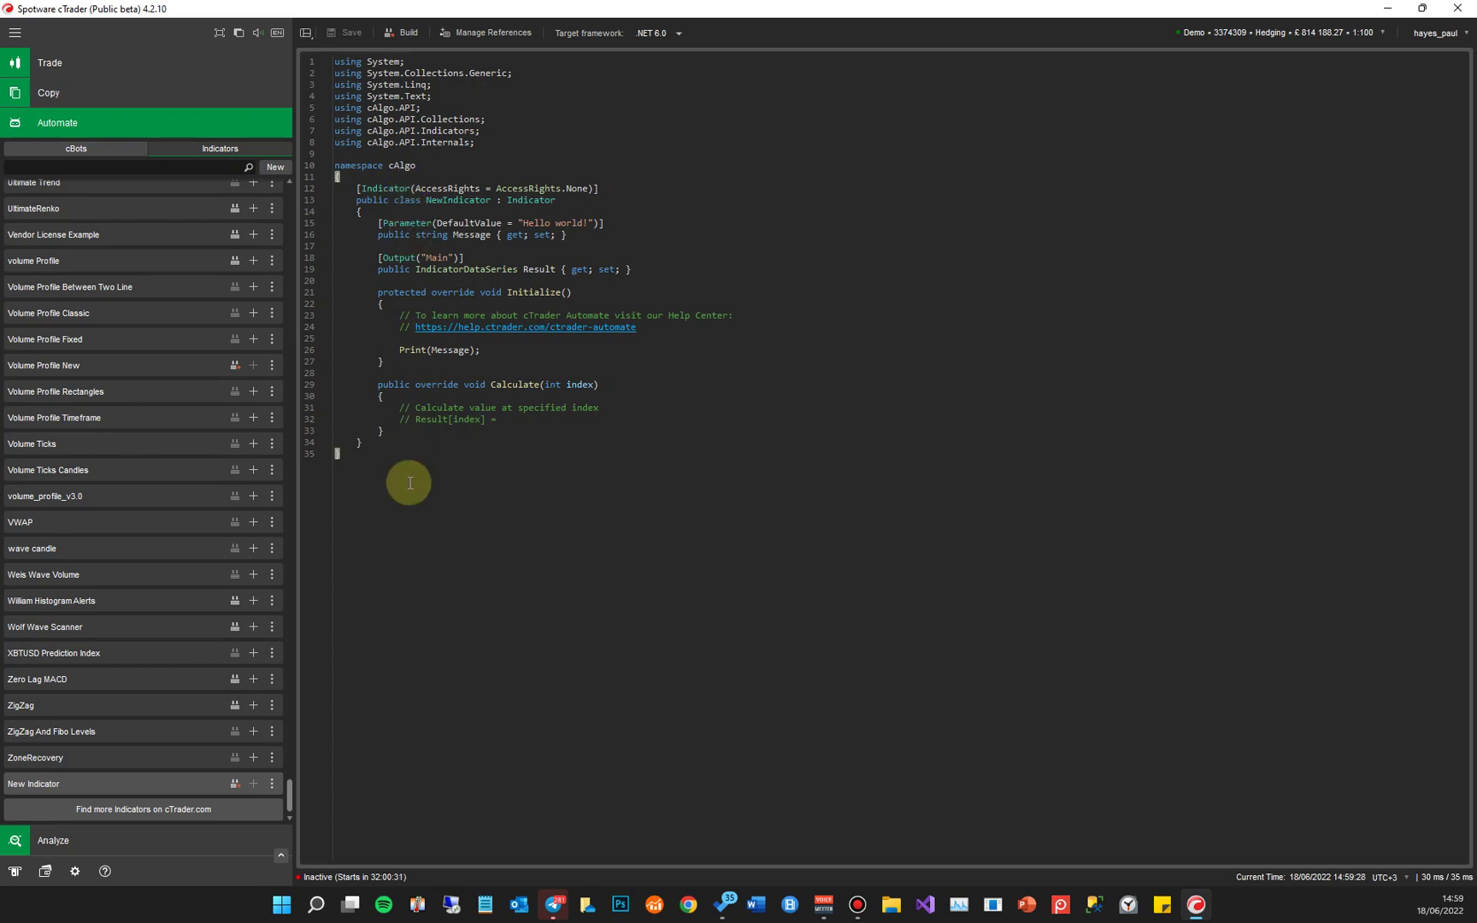
Run the EURUSD h1 instance of Sample RSI cBot and exit the application while it is running
click(96, 147)
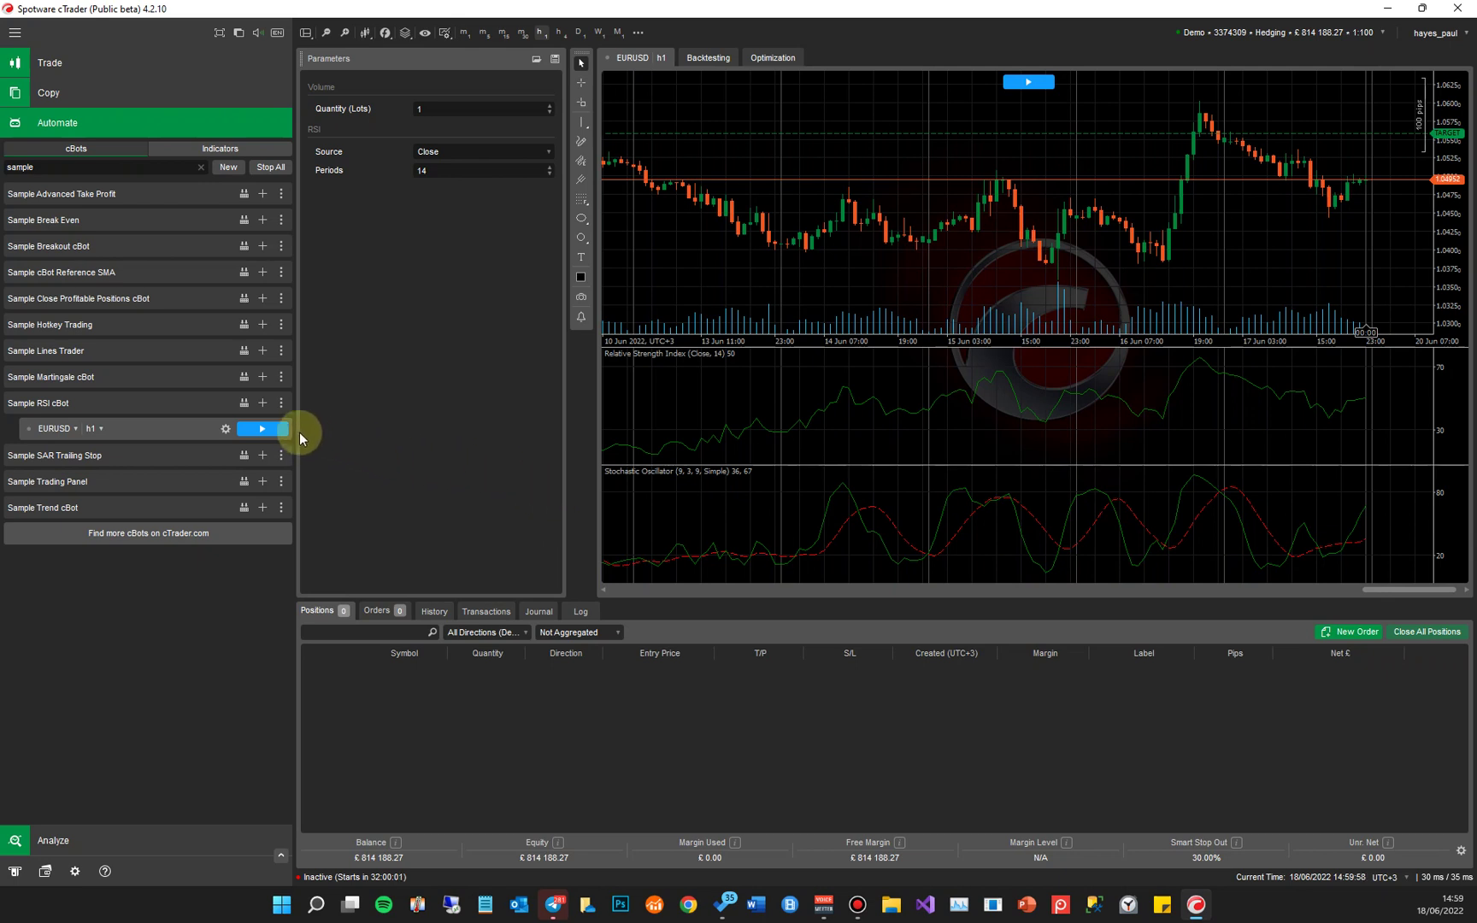
click(268, 431)
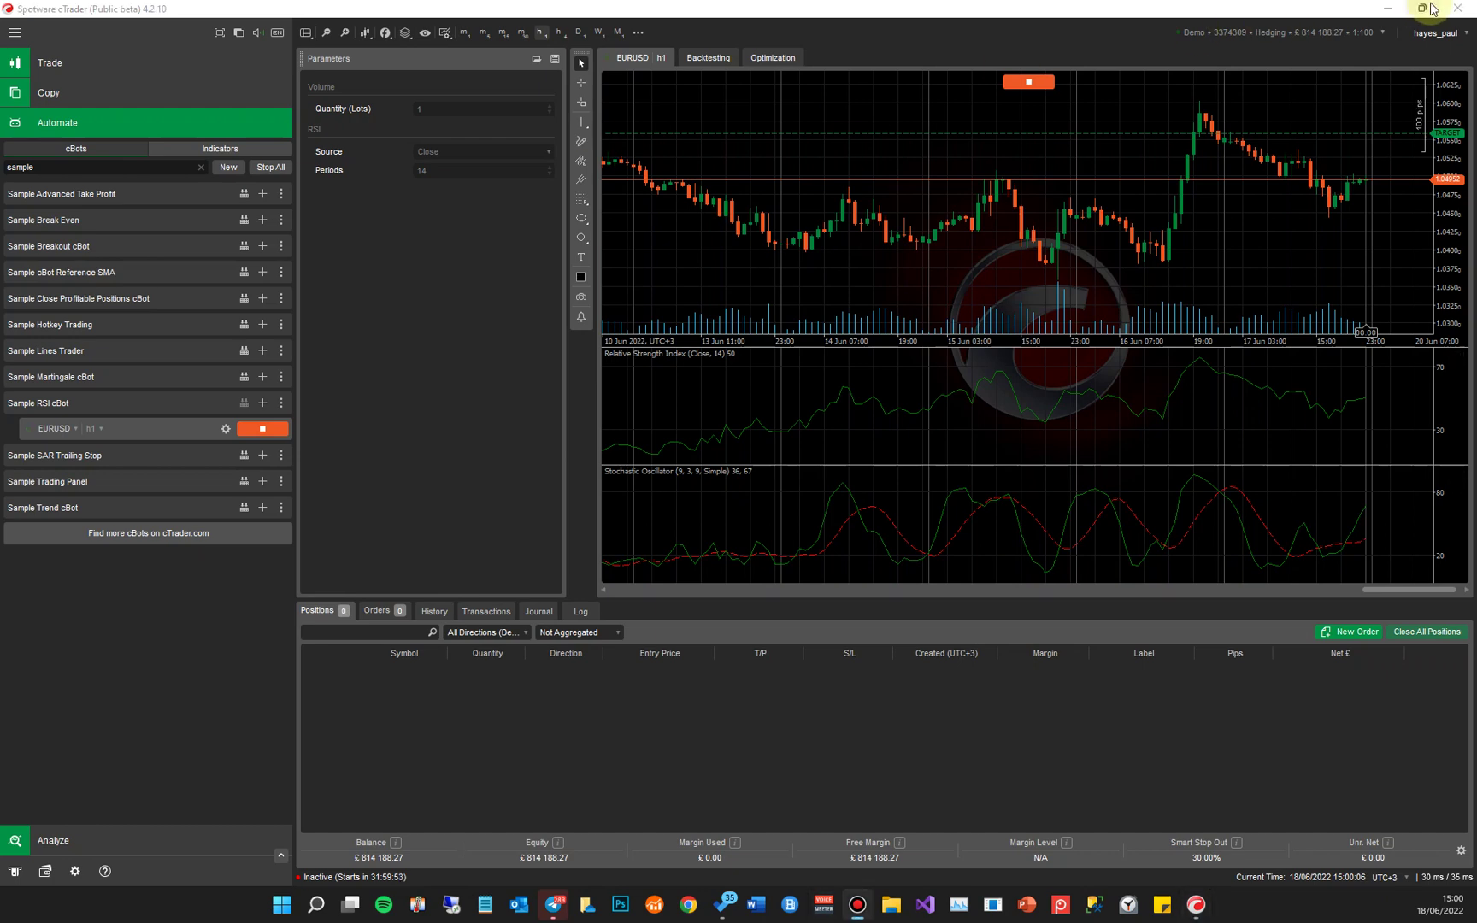
click(1457, 9)
click(704, 431)
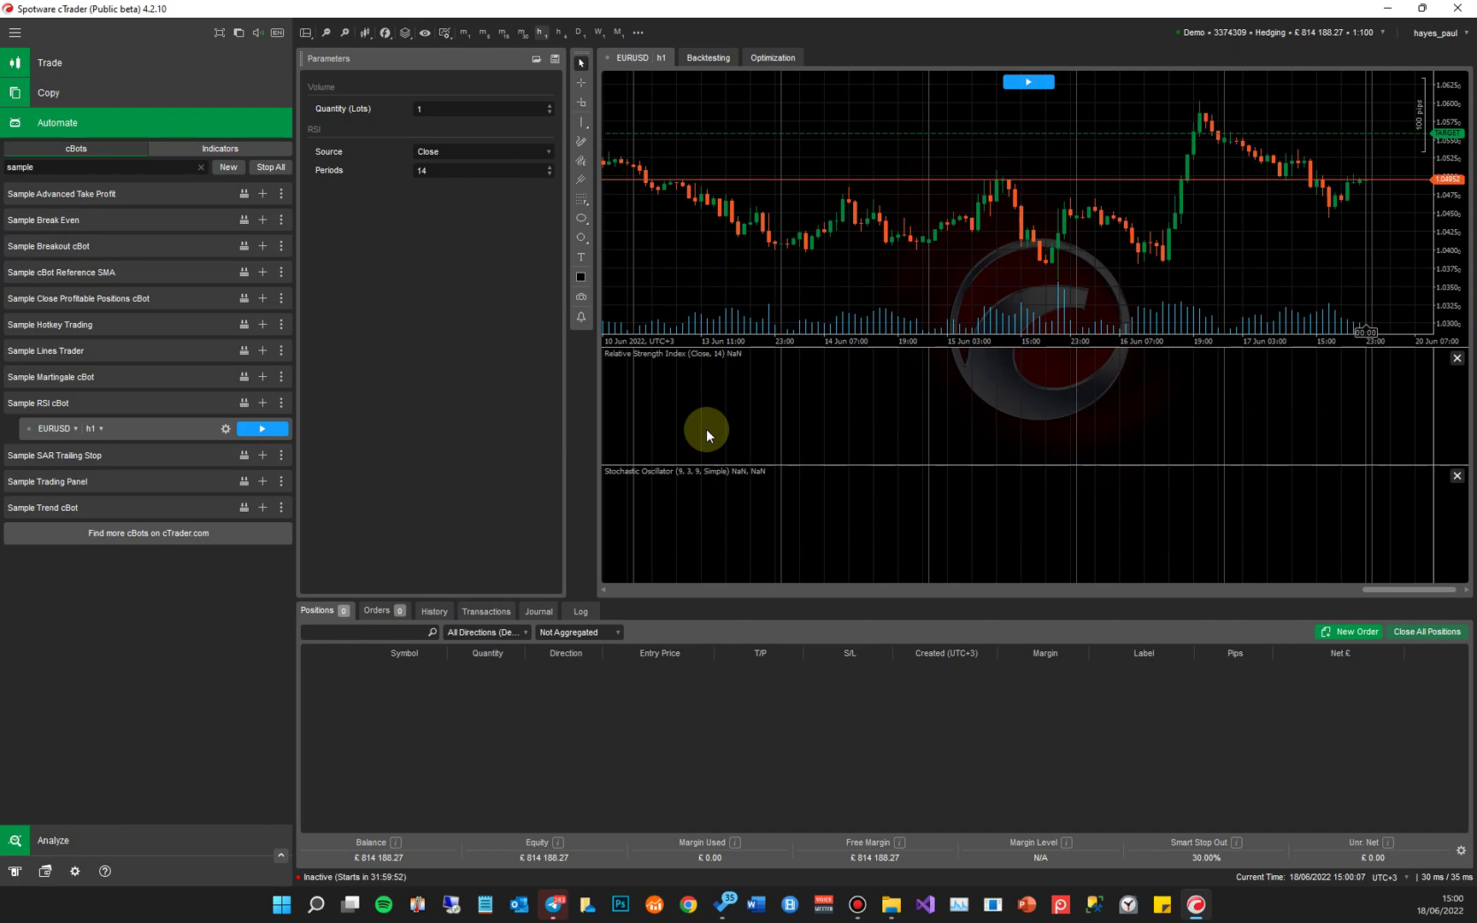